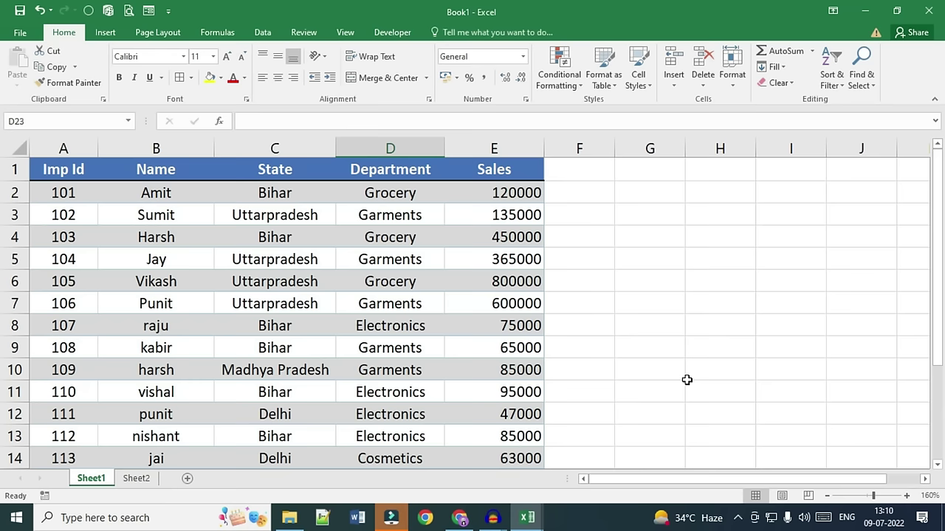
- Look over the yearly sales table on Sheet2, then return to the employee data on Sheet1
scroll(121, 321, down, 1)
scroll(131, 303, up, 1)
click(133, 483)
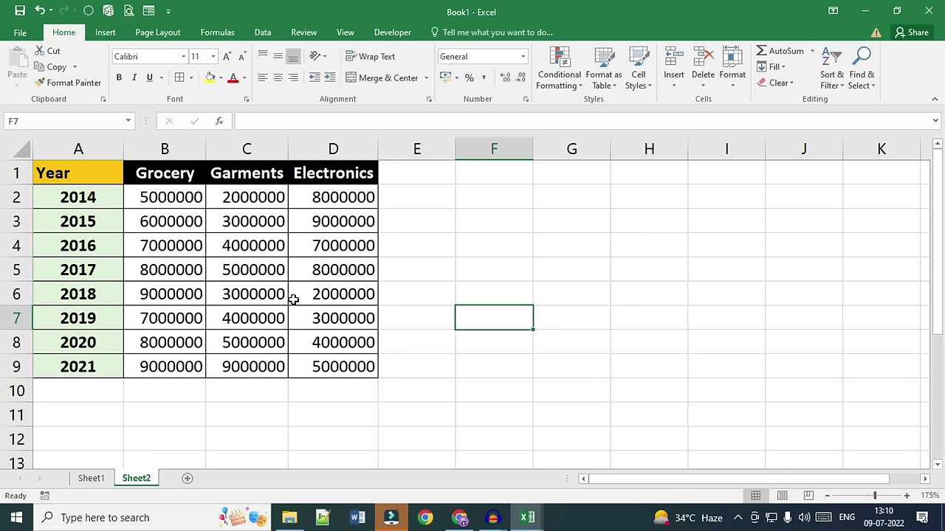
click(91, 478)
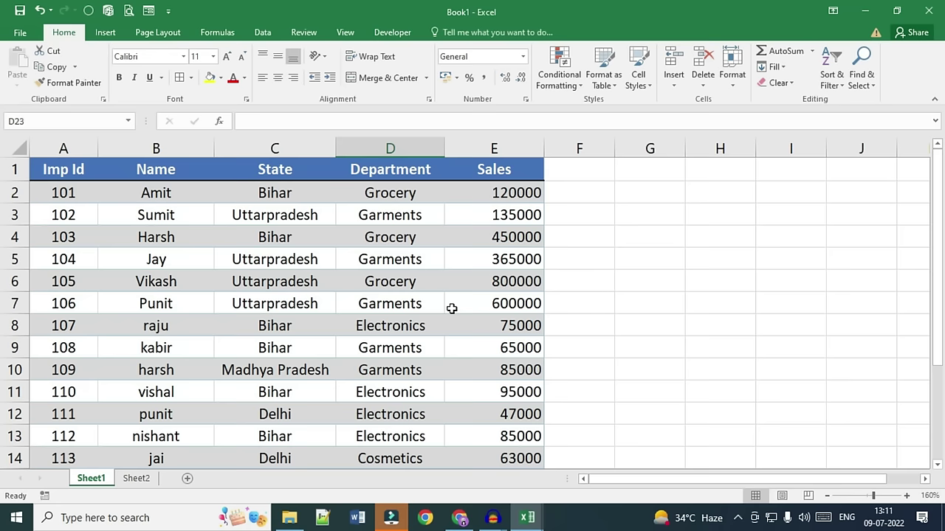
- Select the employee data A1:E19 and bring up Create Table with headers checked
mouse_move(55, 174)
mouse_down()
mouse_move(470, 178)
mouse_move(511, 476)
mouse_move(506, 451)
mouse_up()
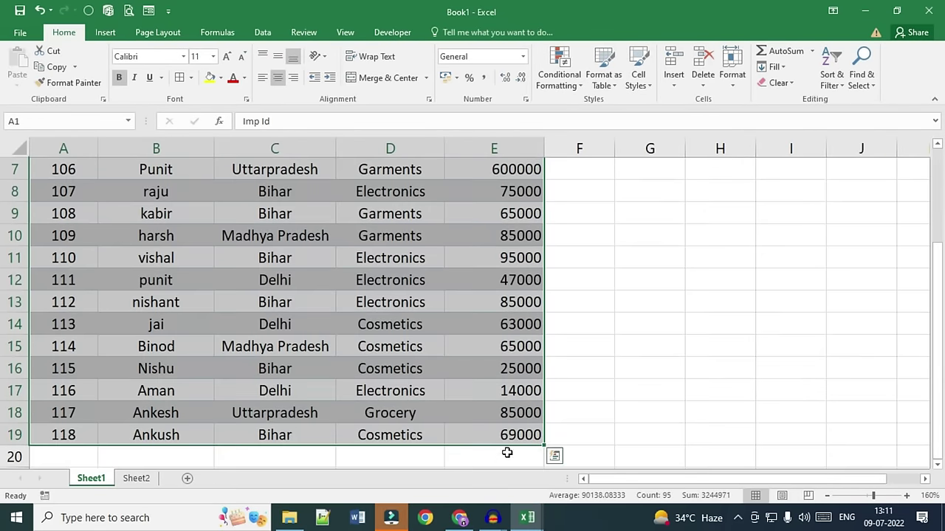
scroll(295, 347, up, 2)
click(68, 176)
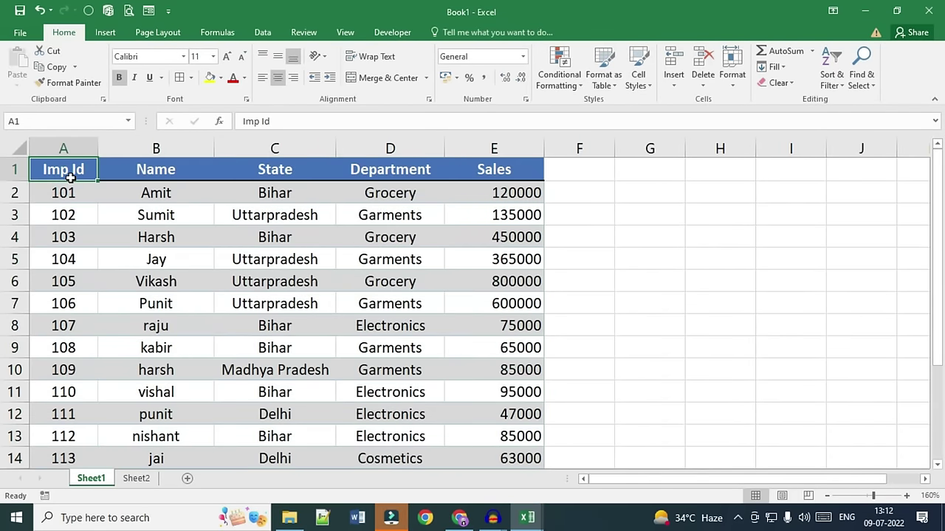
key(ctrl+shift+Down)
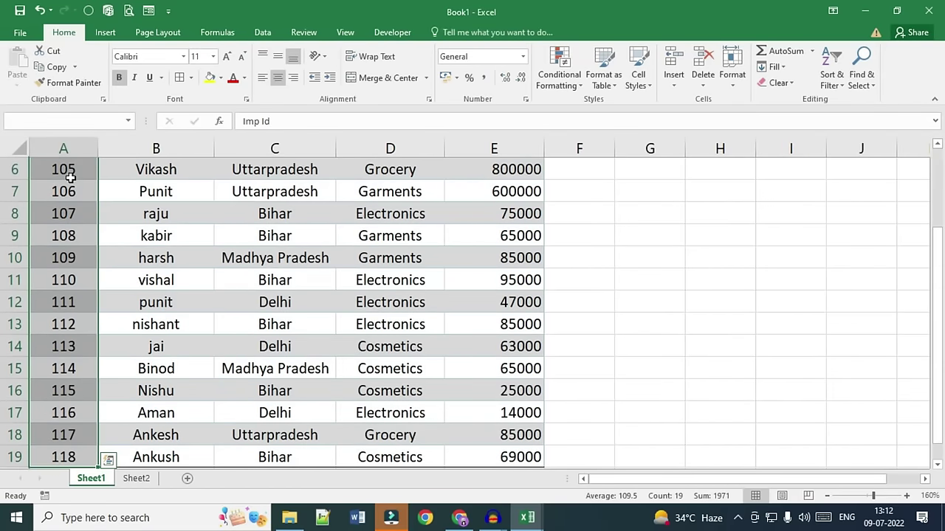
key(ctrl+shift+Right)
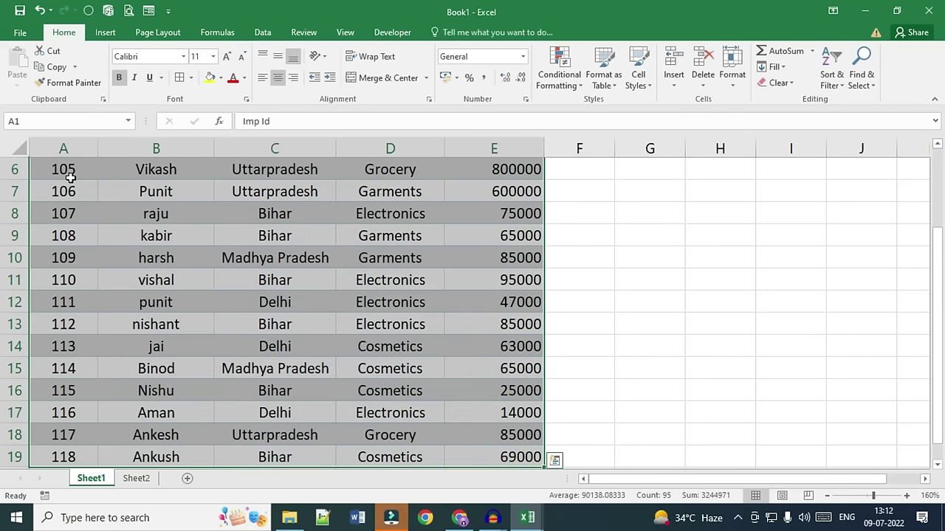
scroll(274, 313, up, 2)
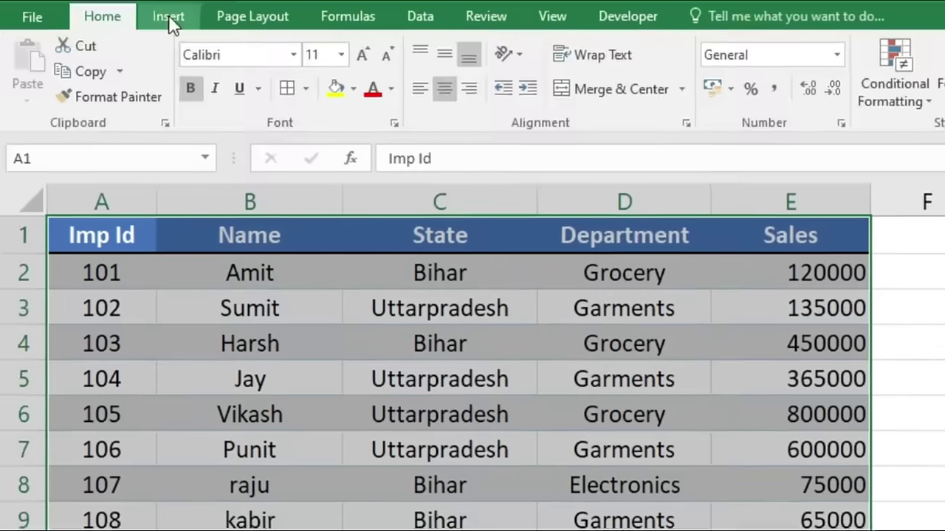
click(168, 16)
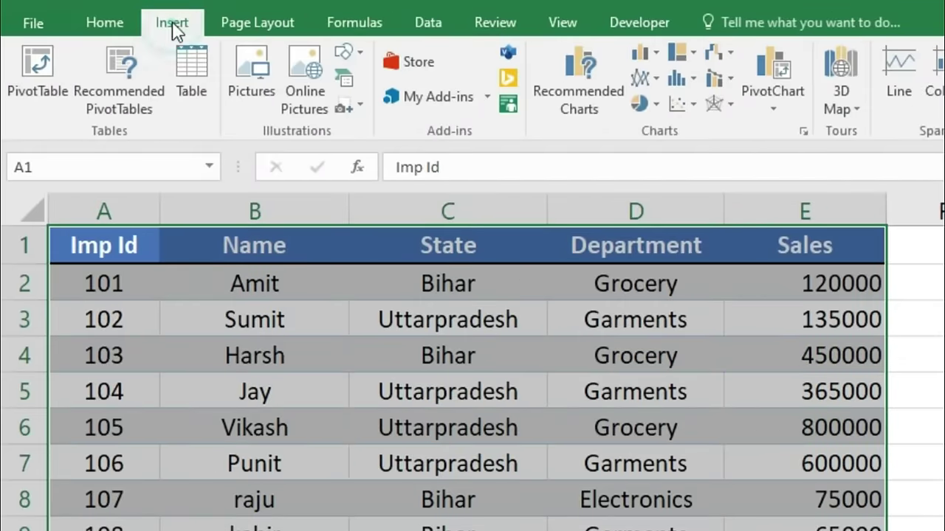
click(200, 79)
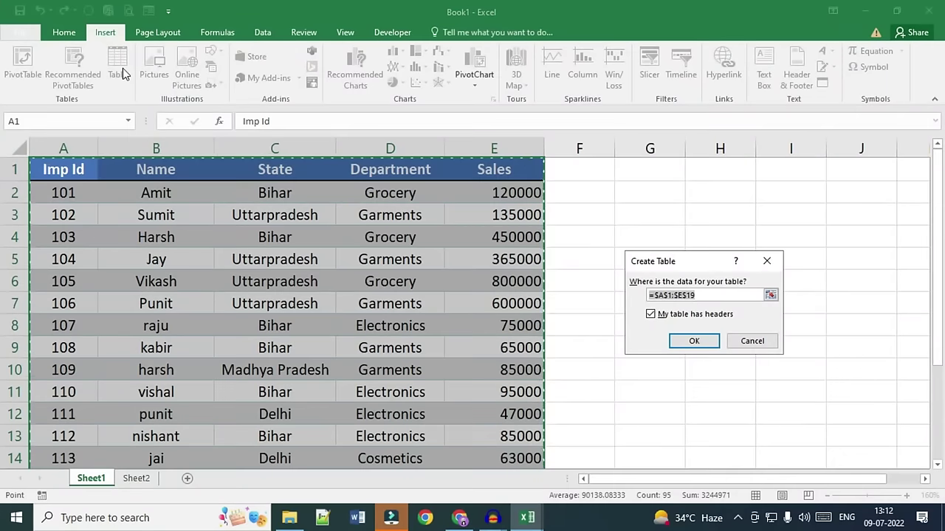
- Confirm Create Table so A1:E19 becomes Table3 with headers, filter buttons and banded rows
click(706, 342)
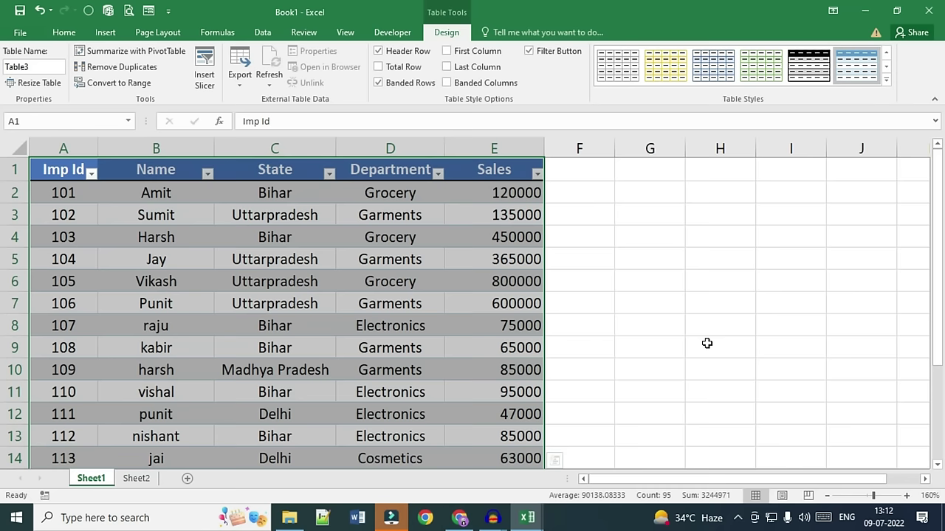
click(212, 85)
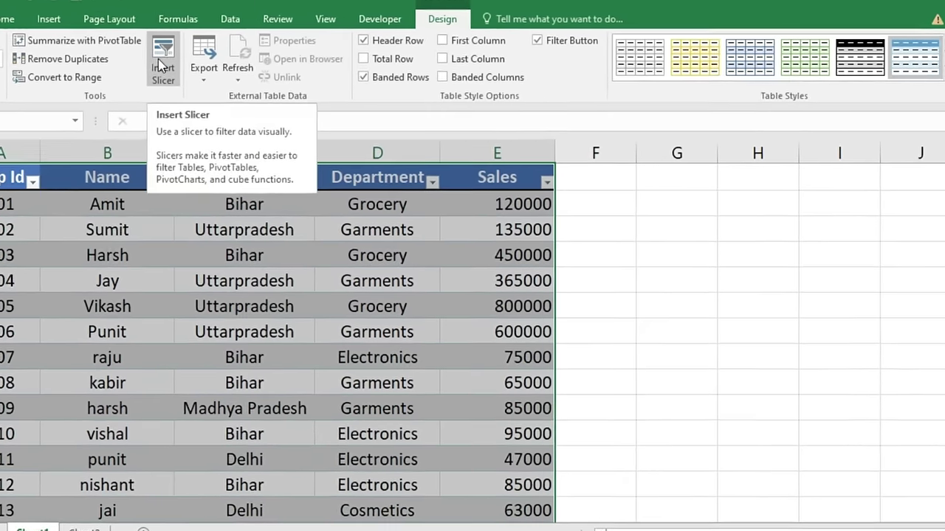
- Insert slicers for the State and Department fields of Table3
click(160, 64)
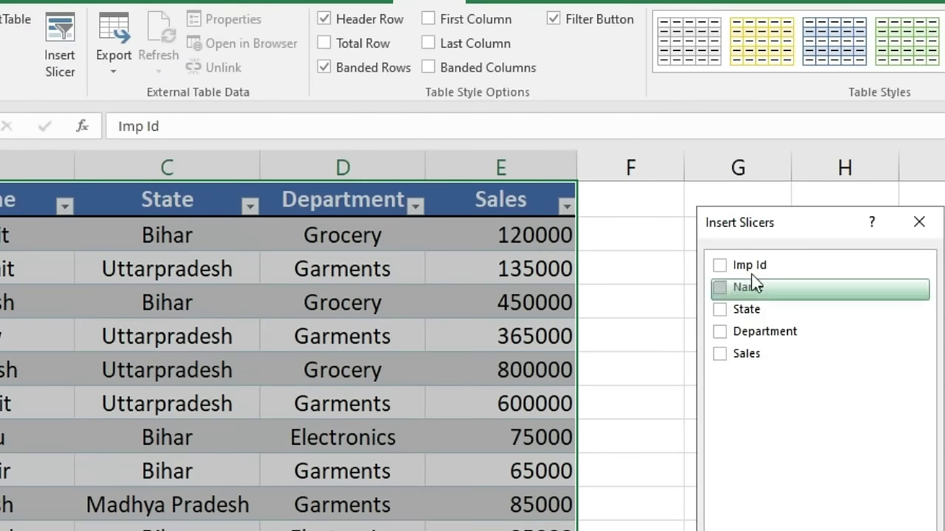
drag(802, 224, 786, 172)
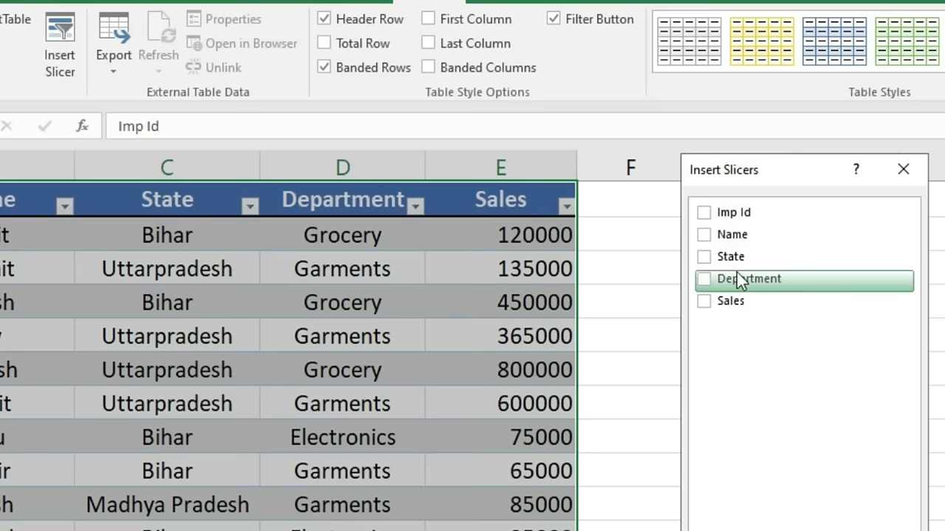
click(702, 257)
click(703, 279)
click(674, 429)
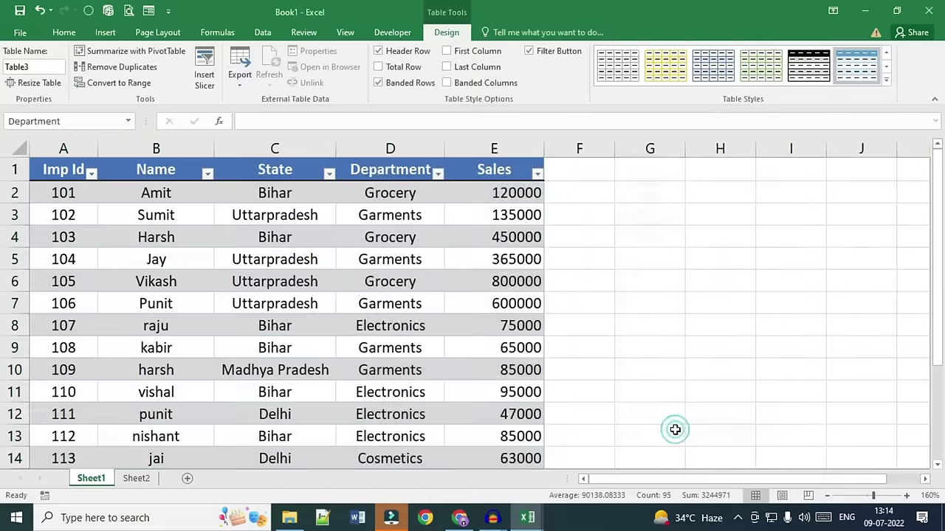
- Put the Department slicer by column H and State over F–G, shrinking both
drag(546, 238, 804, 184)
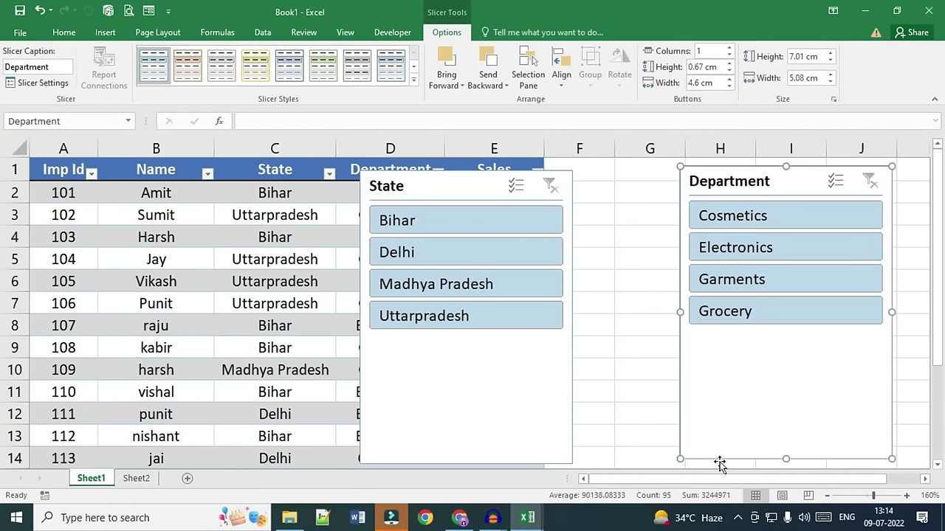
drag(680, 459, 715, 406)
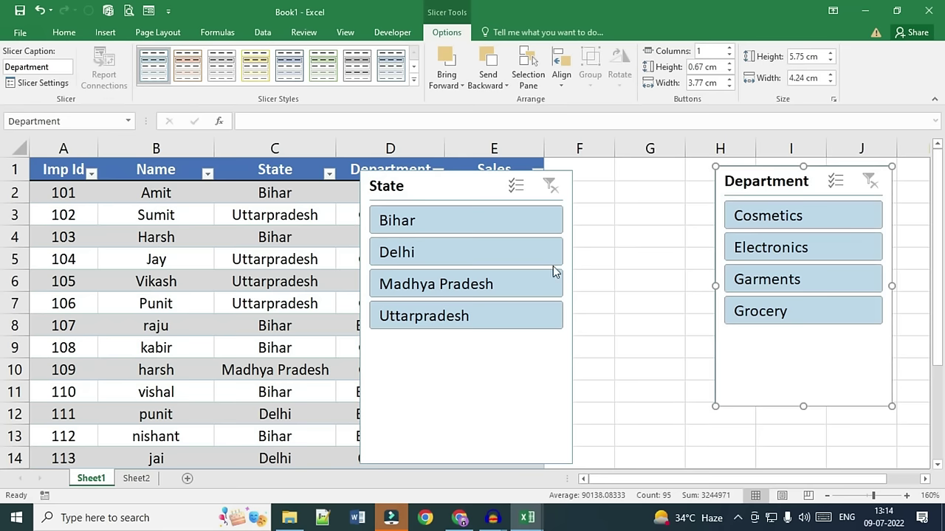
drag(467, 185, 603, 179)
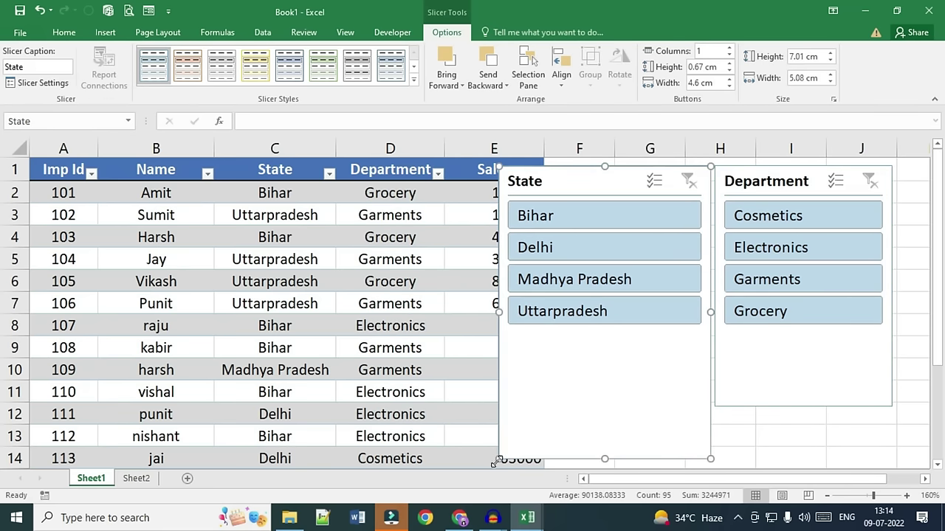
drag(494, 462, 554, 405)
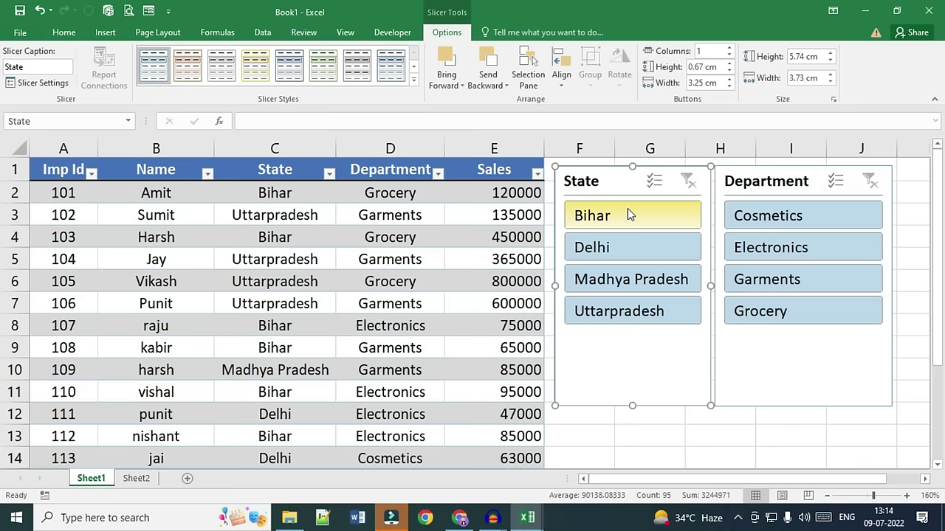
click(627, 211)
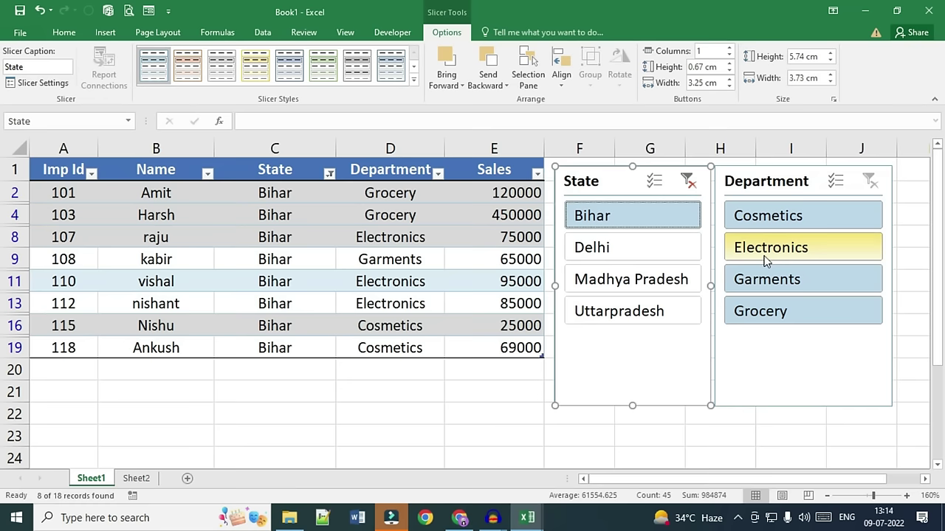
click(766, 260)
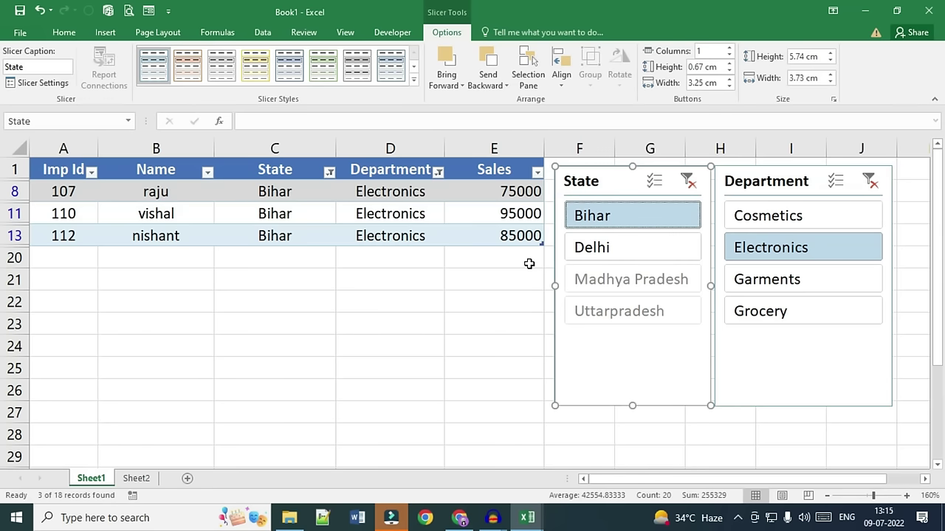
click(689, 181)
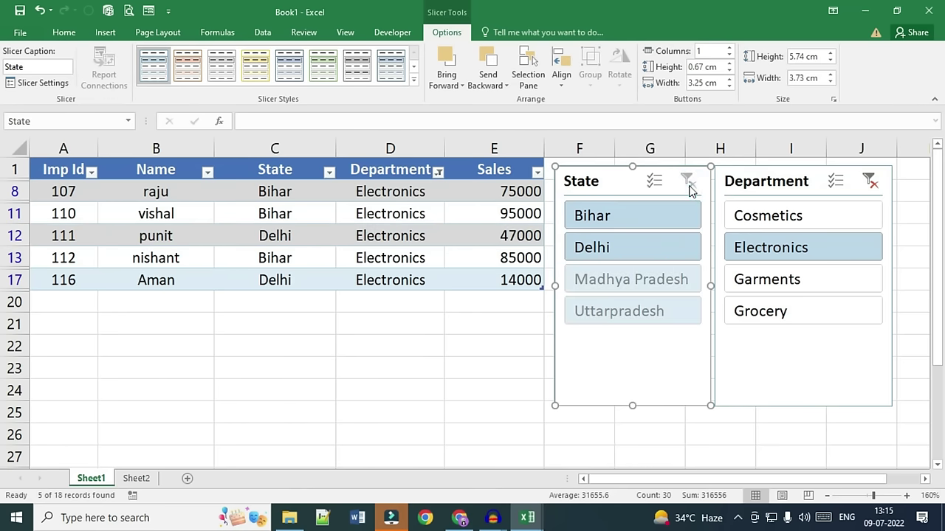
click(870, 182)
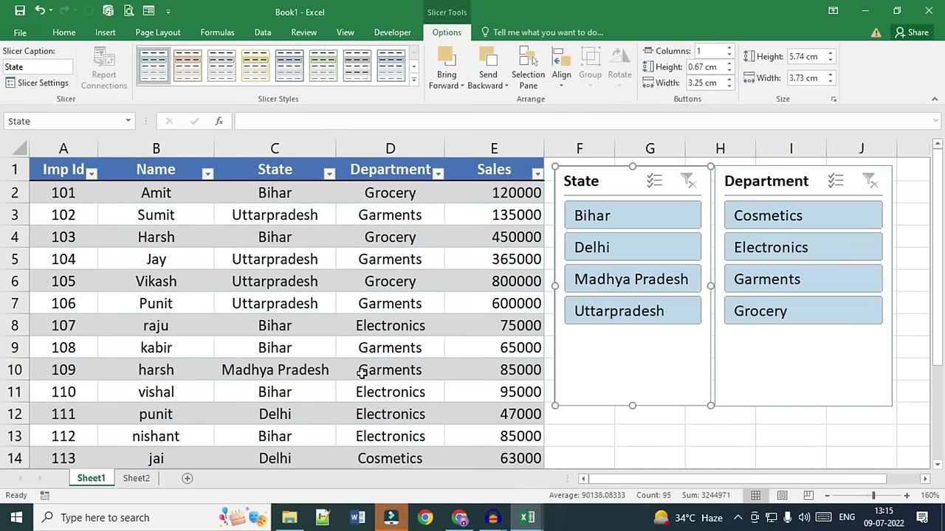
click(605, 442)
scroll(261, 341, down, 1)
scroll(261, 343, down, 4)
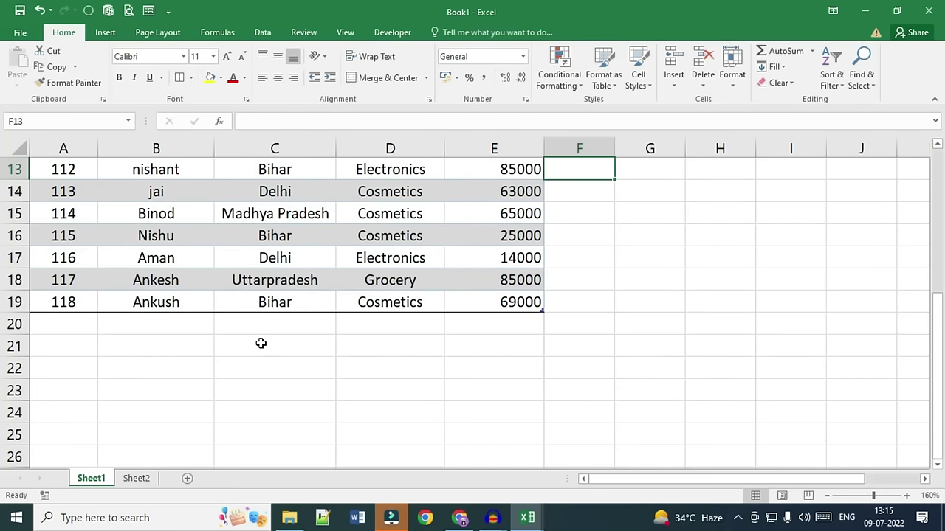
- Merge & Center A20:C20 and D20:E20, each into a single cell
click(44, 325)
drag(99, 320, 282, 318)
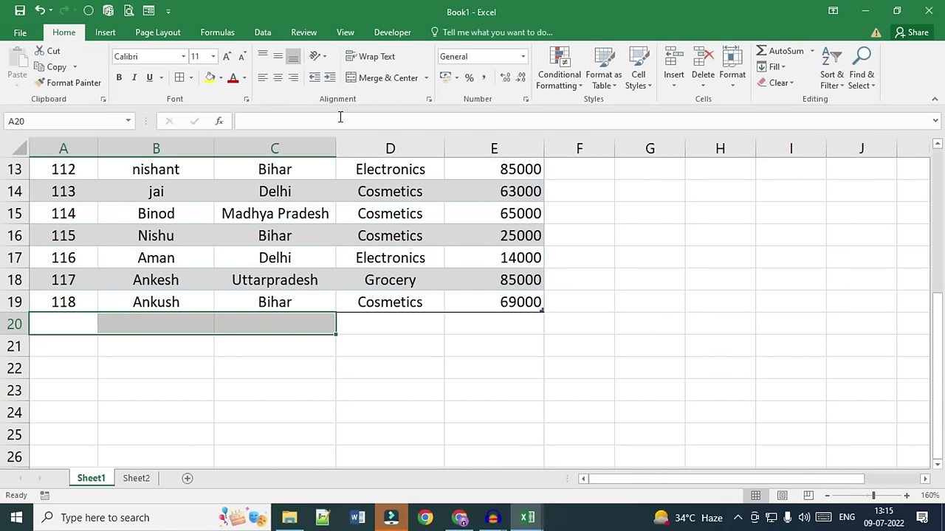
click(369, 81)
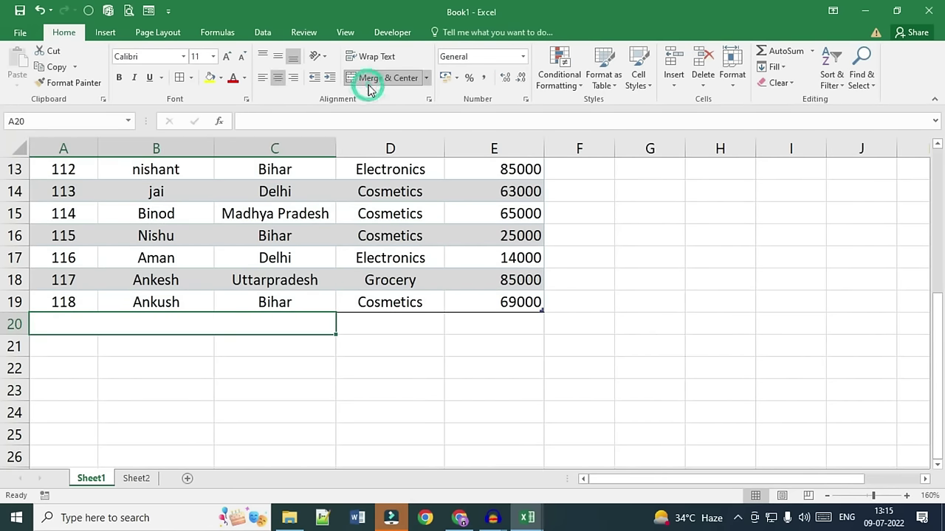
click(371, 327)
drag(370, 328, 485, 323)
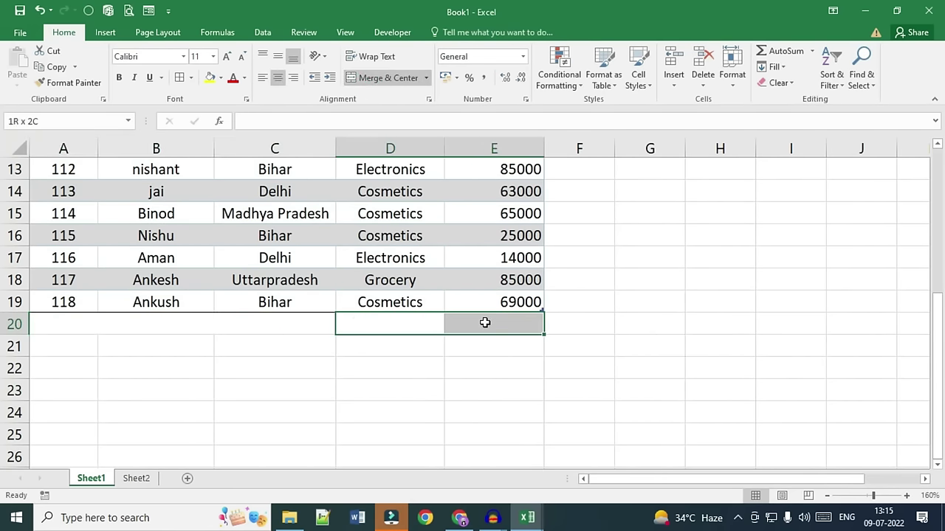
click(387, 80)
- Apply All Borders to row 20 from A20 through E20
click(229, 328)
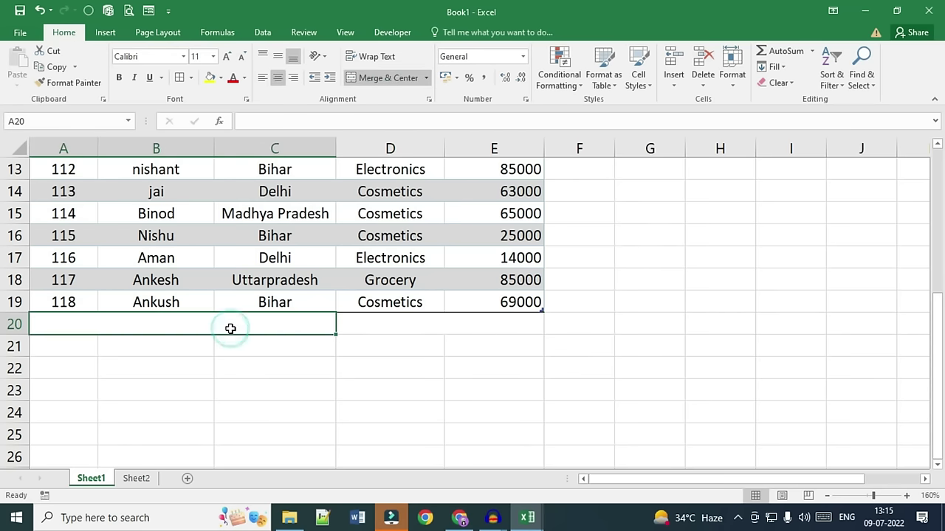
drag(272, 325, 451, 325)
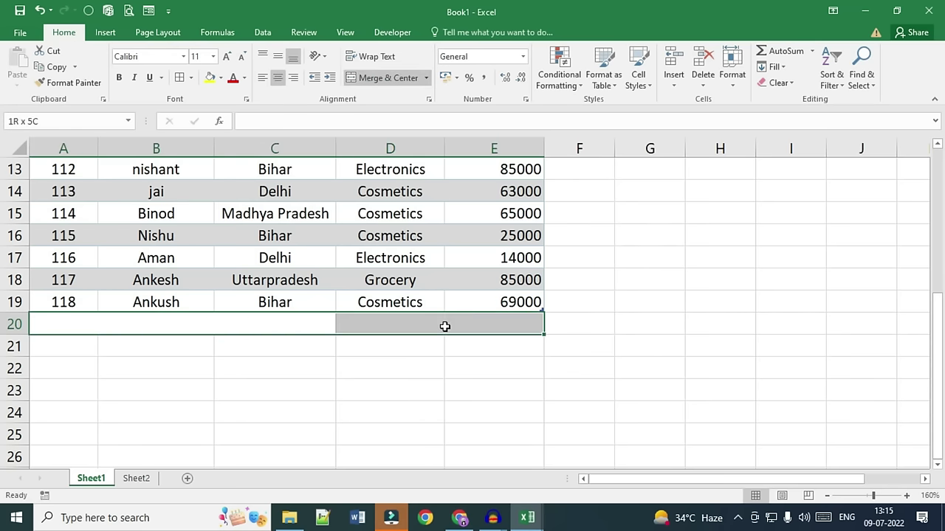
click(191, 78)
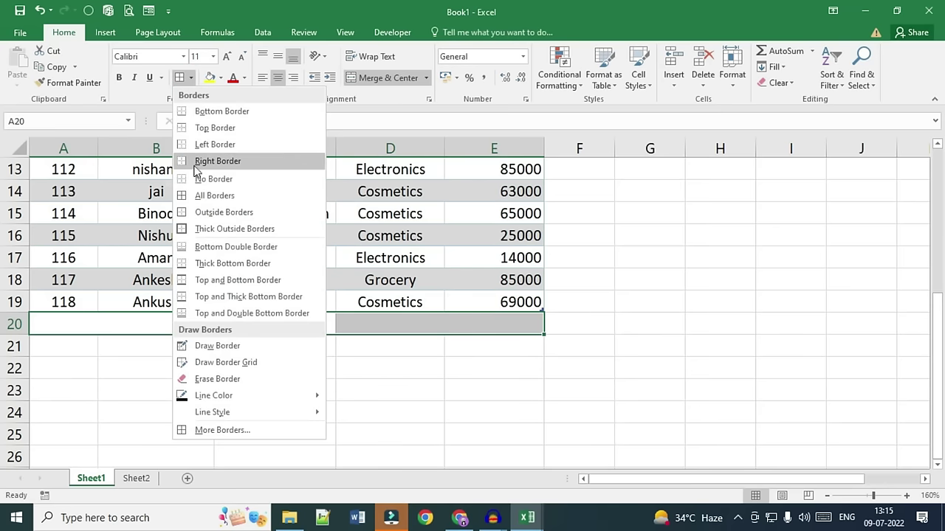
click(199, 194)
click(188, 327)
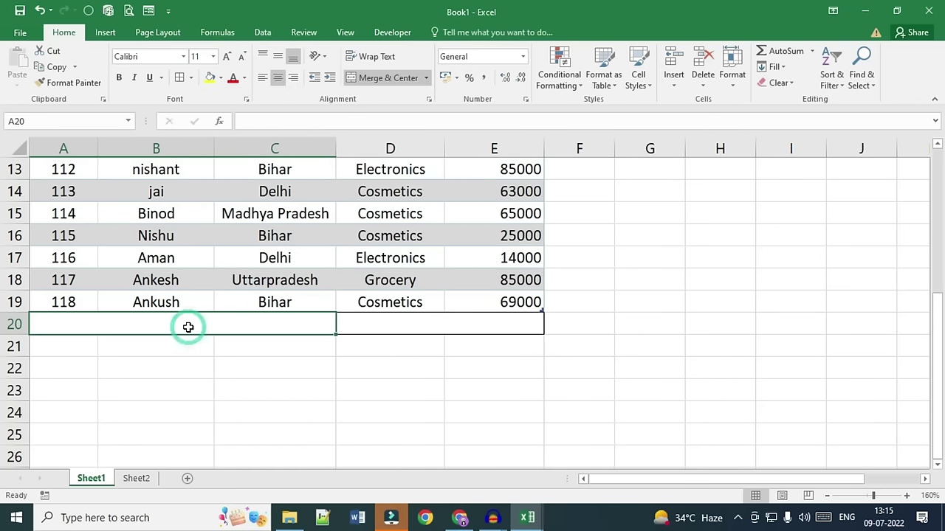
- Label A20 'Total Sales' and enter =SUBTOTAL(9,Table3[Sales]) in D20, showing 3243000
text(Total Sales)
key(Tab)
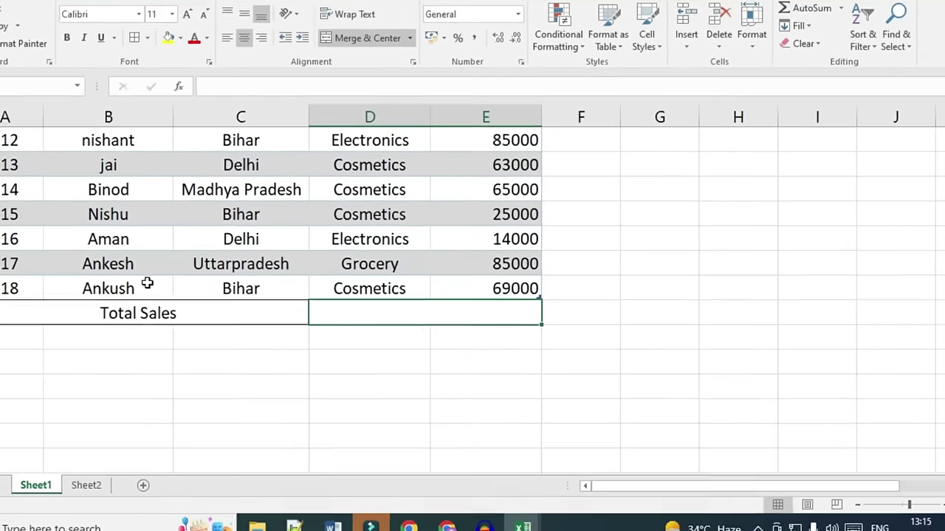
text(=subtotal)
key(Tab)
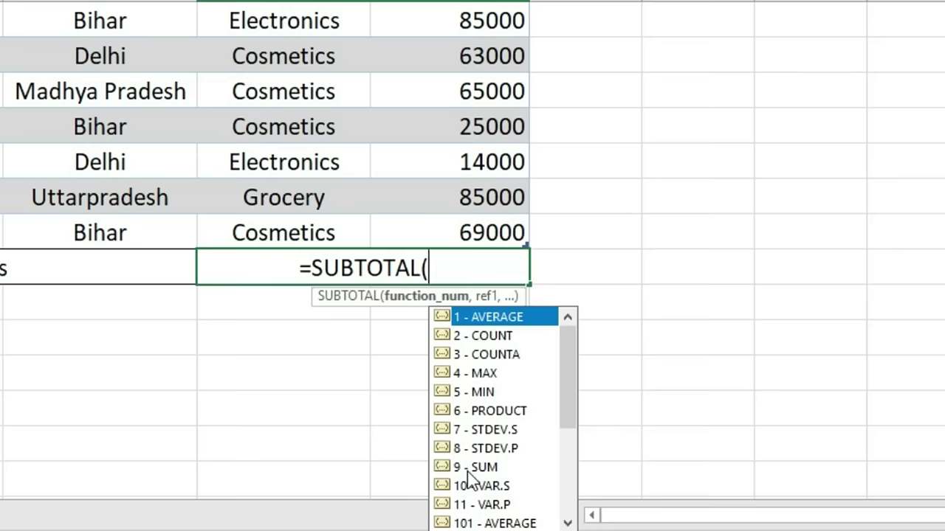
text(9)
key(BackSpace)
double_click(468, 471)
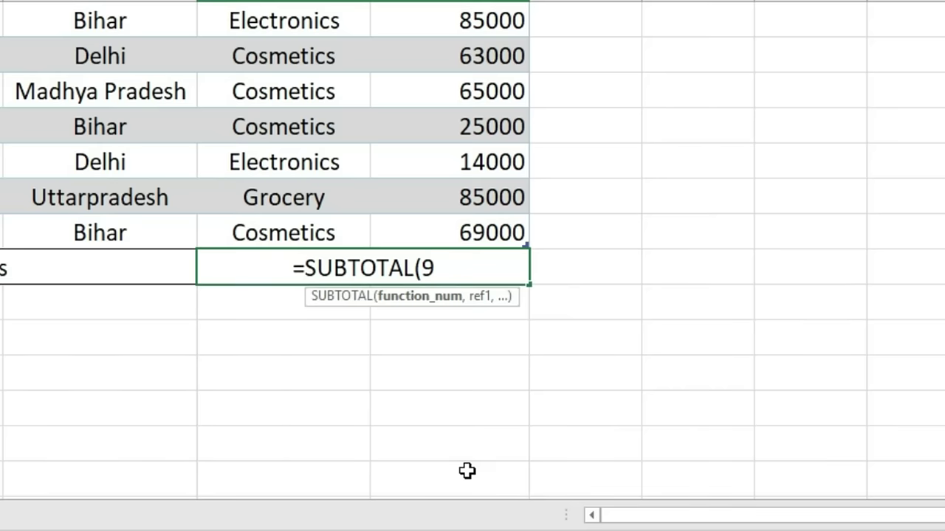
text(,)
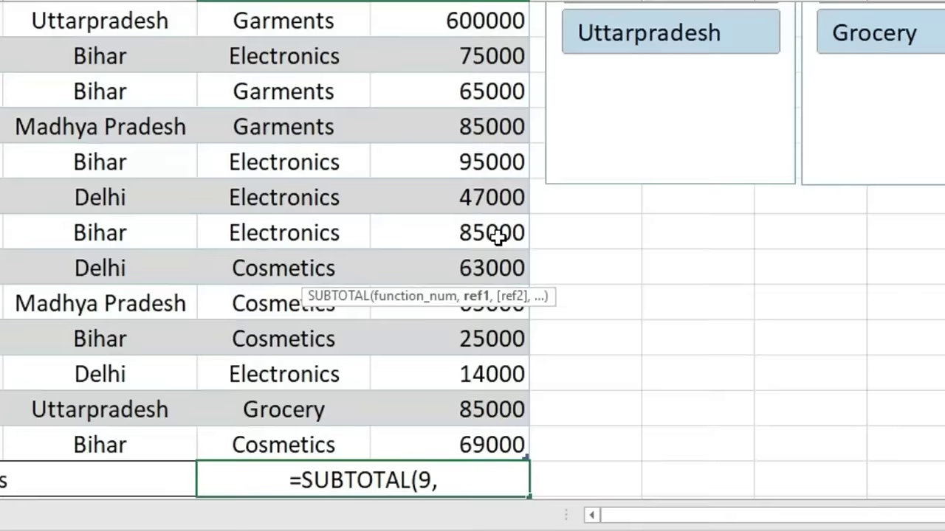
scroll(494, 234, up, 2)
scroll(497, 234, up, 2)
drag(468, 59, 477, 525)
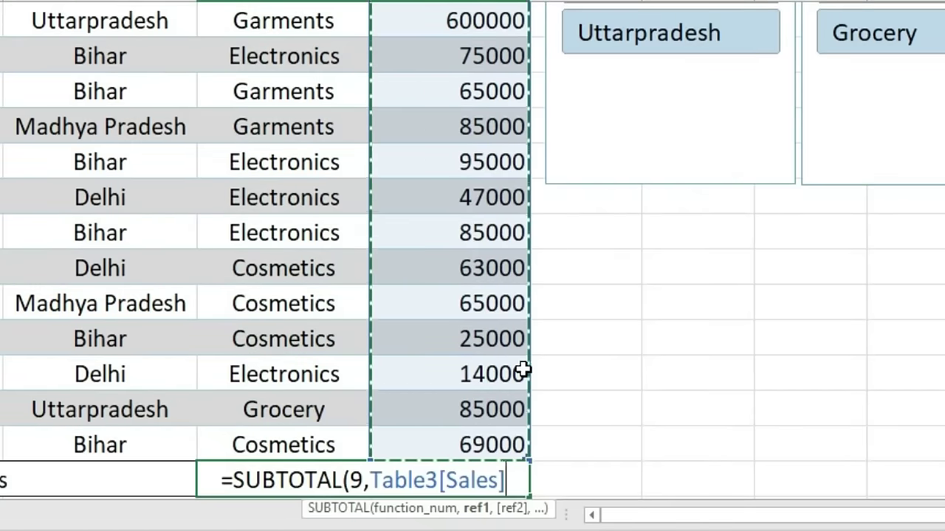
text())
key(Return)
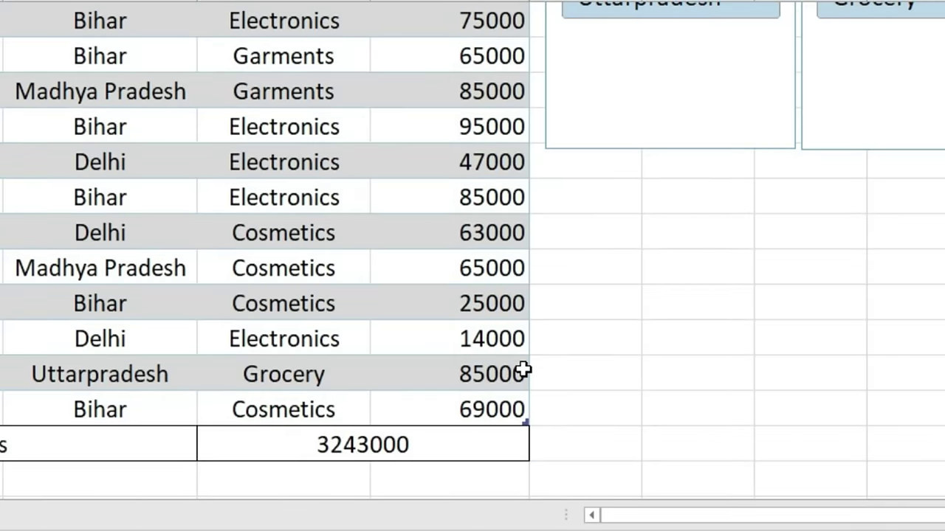
- Use the slicers to filter the table to Bihar, then to the Electronics department
click(418, 442)
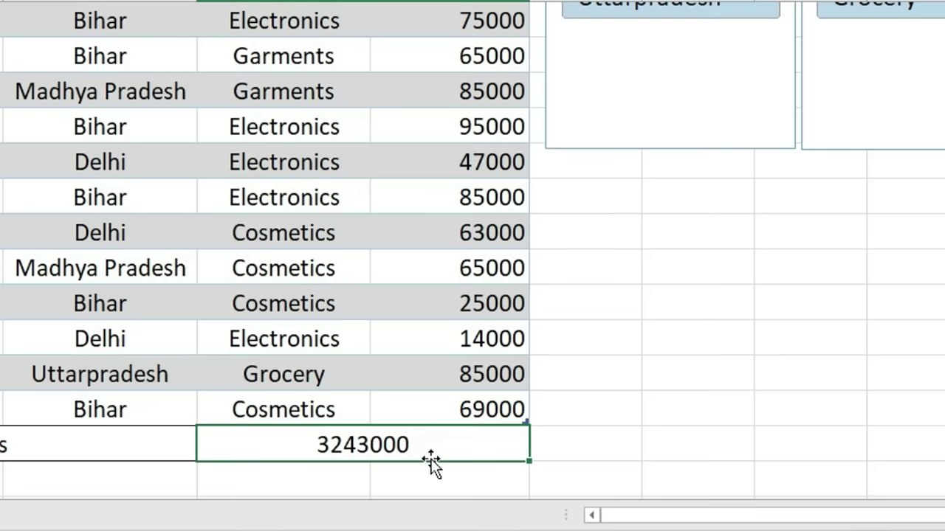
scroll(622, 329, up, 2)
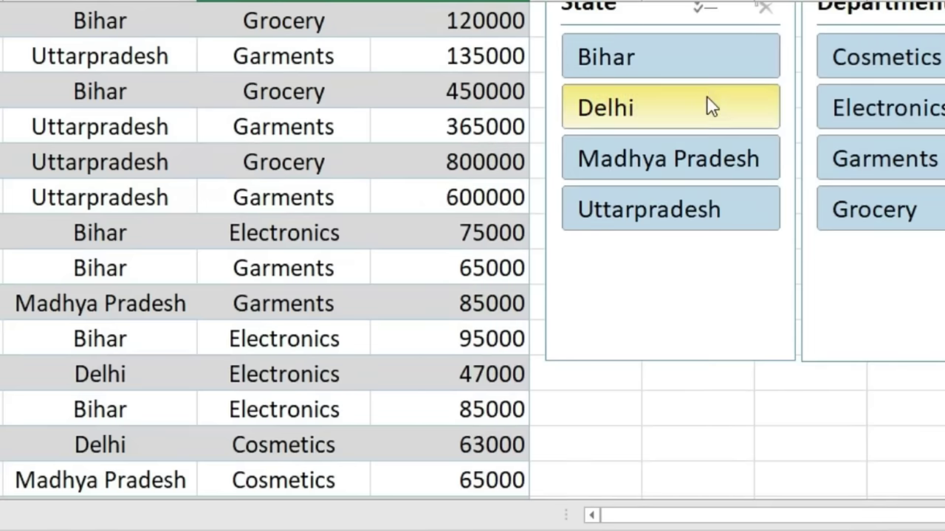
scroll(296, 384, down, 4)
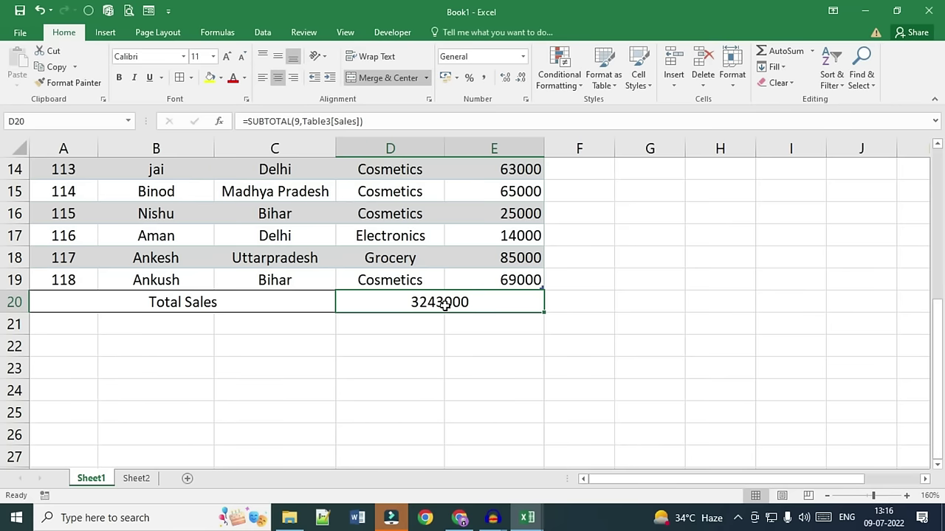
scroll(553, 332, up, 1)
scroll(639, 336, up, 3)
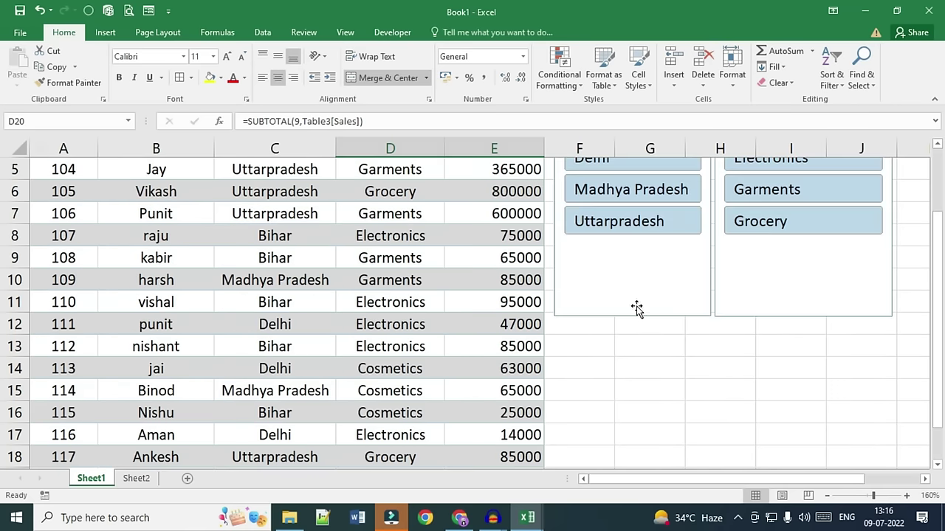
scroll(613, 265, up, 2)
click(602, 221)
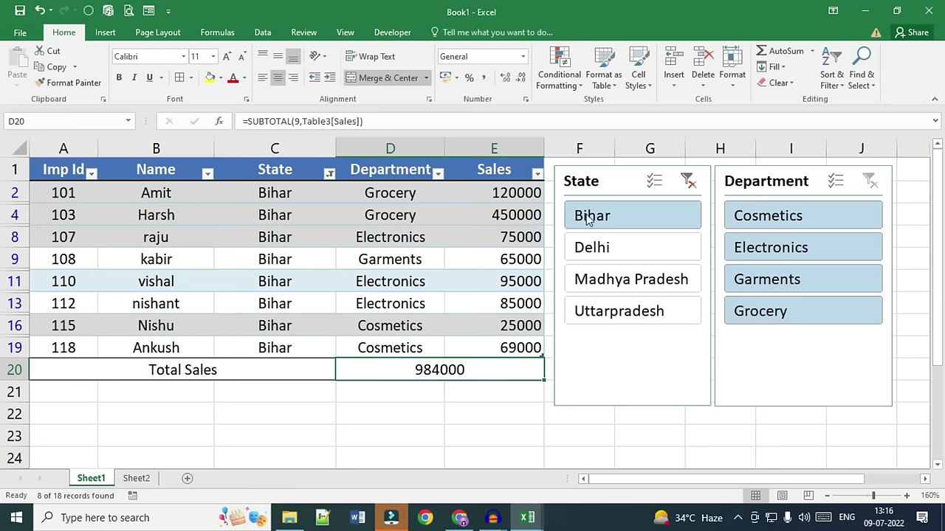
click(759, 253)
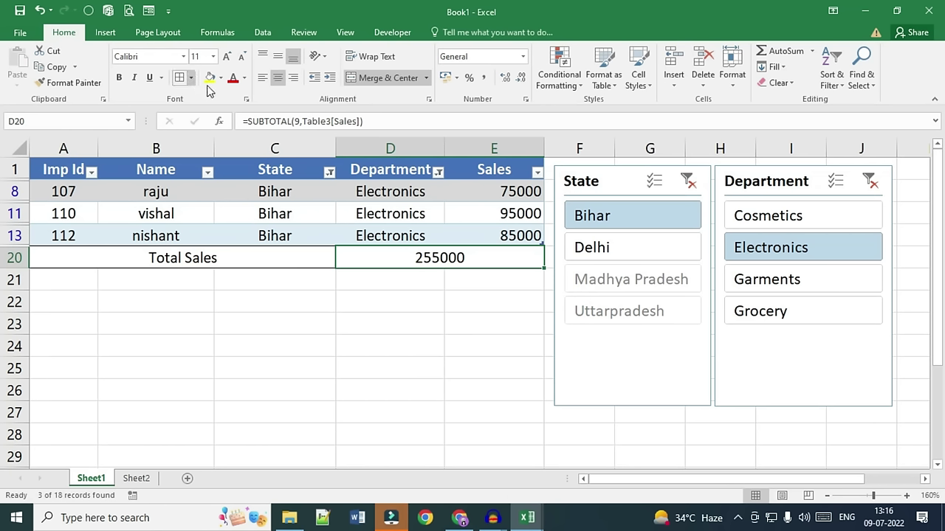
- Right-align the 255000 total, give it a yellow fill and make it bold
click(294, 78)
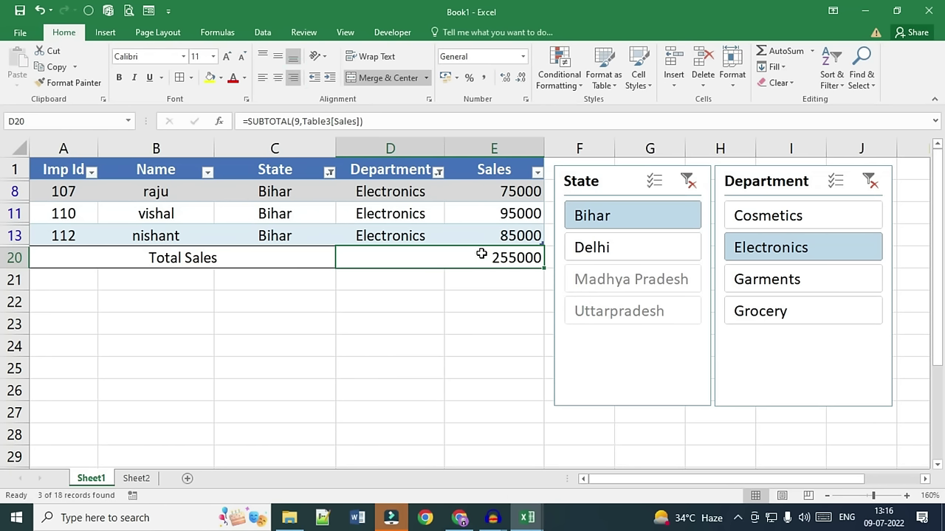
click(220, 78)
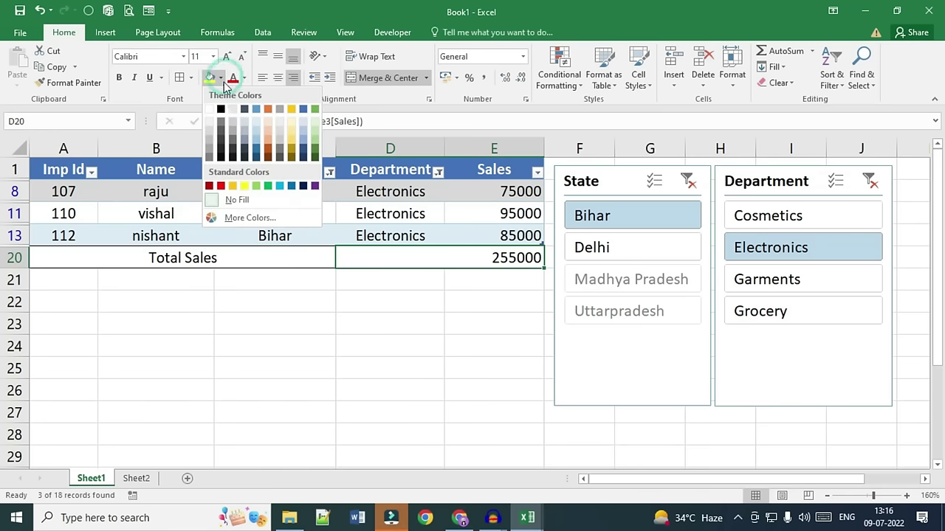
click(220, 109)
click(245, 78)
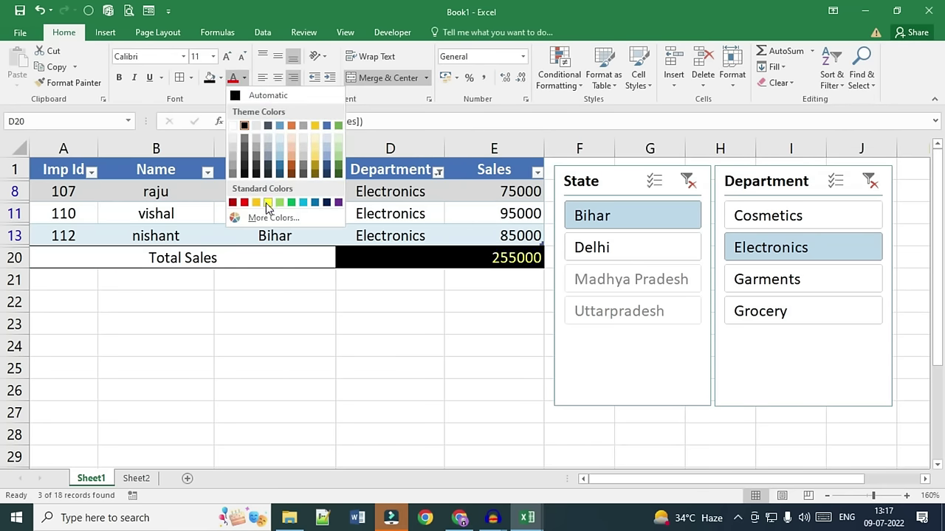
click(220, 77)
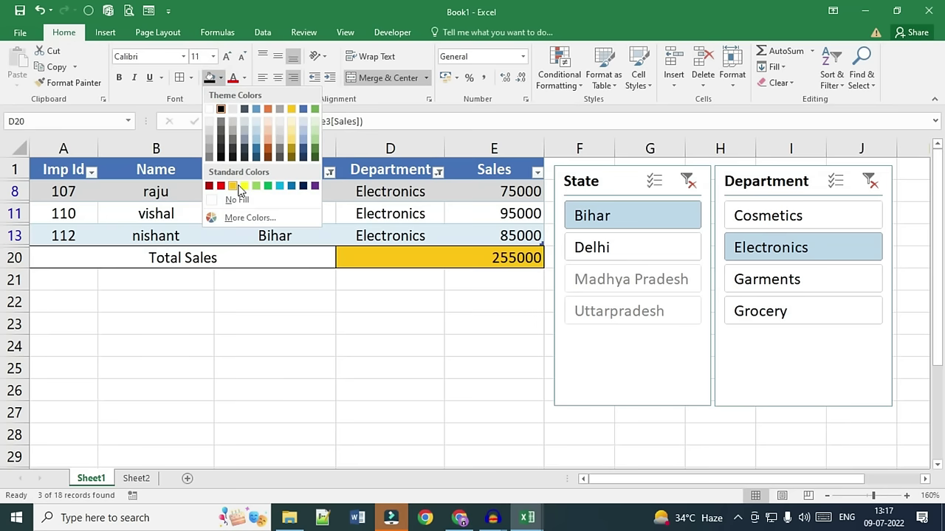
click(243, 186)
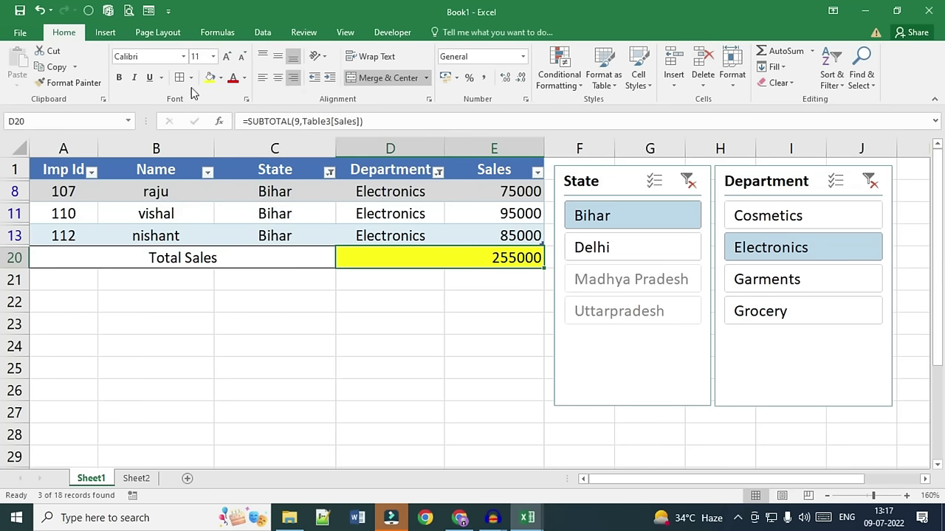
click(118, 77)
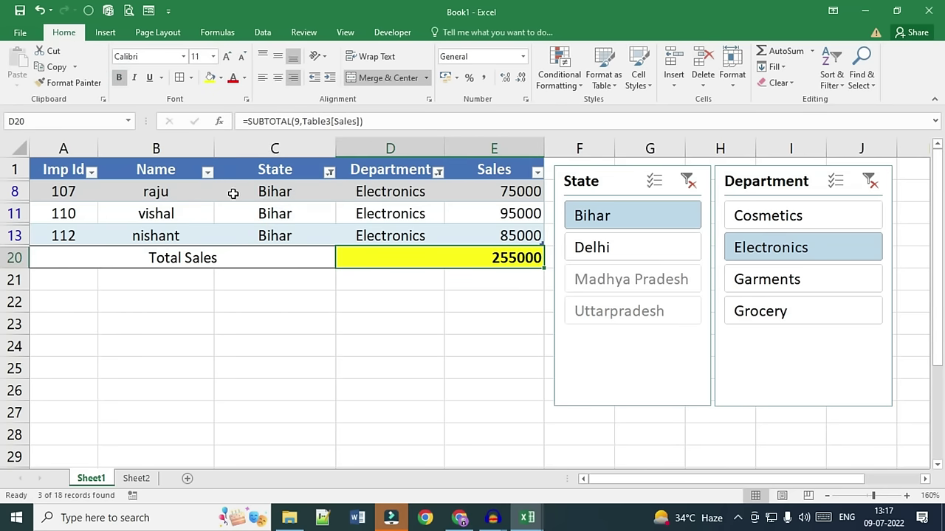
- Give the Total Sales label cell a light green fill
click(206, 250)
click(220, 77)
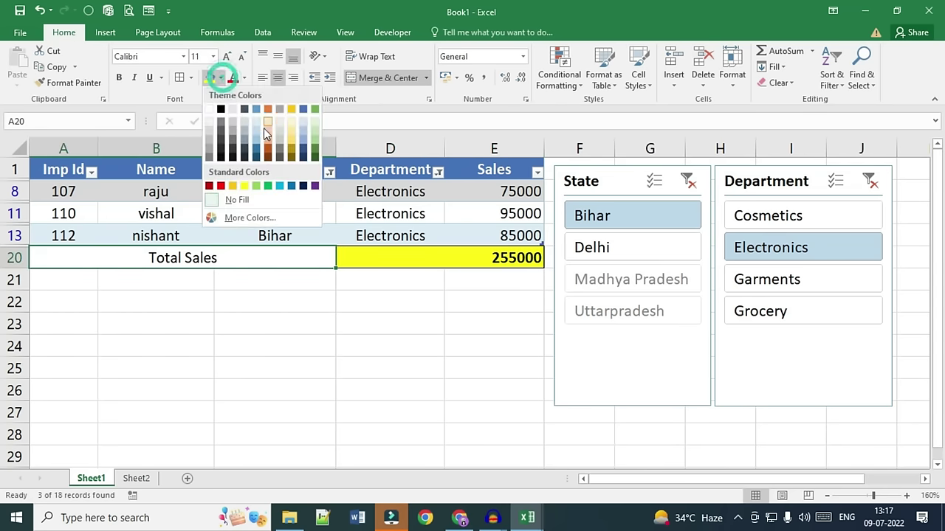
click(315, 124)
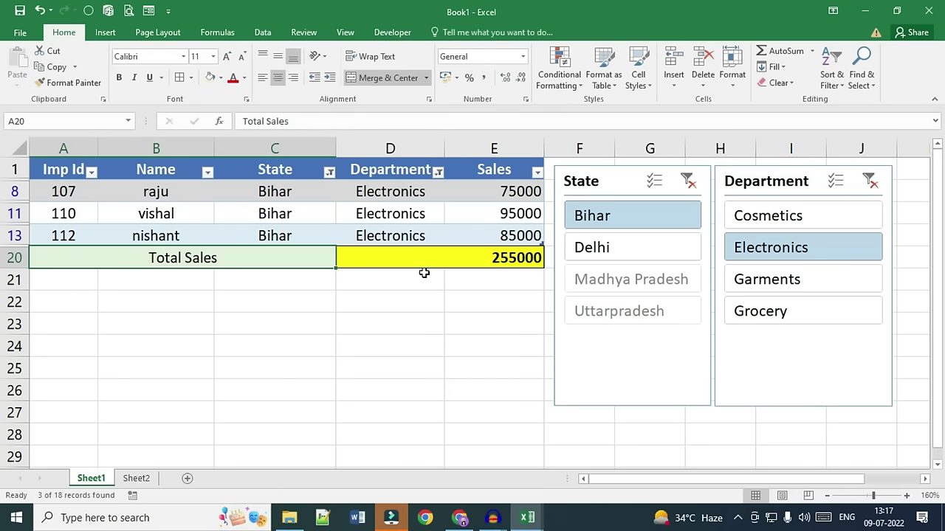
- Clear both slicers, filter to Madhya Pradesh, try Cosmetics then Garments, then clear Department
click(688, 182)
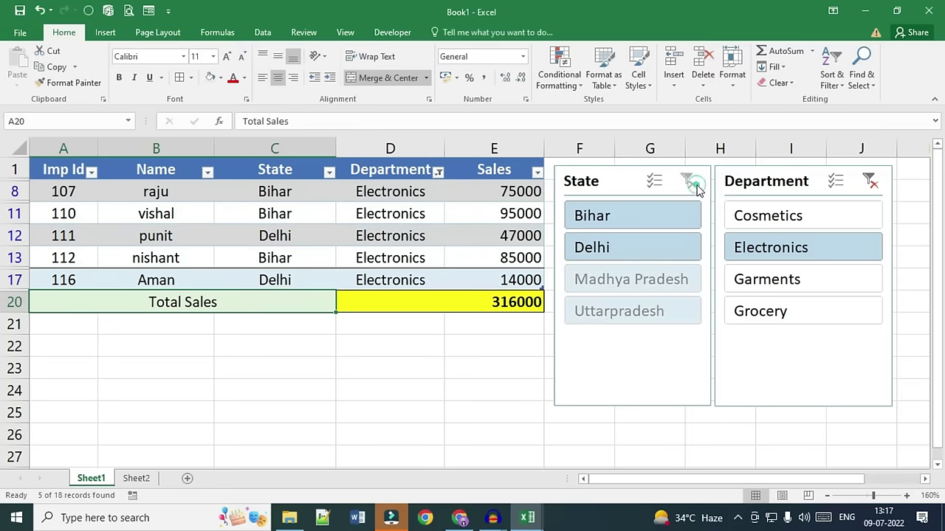
click(870, 182)
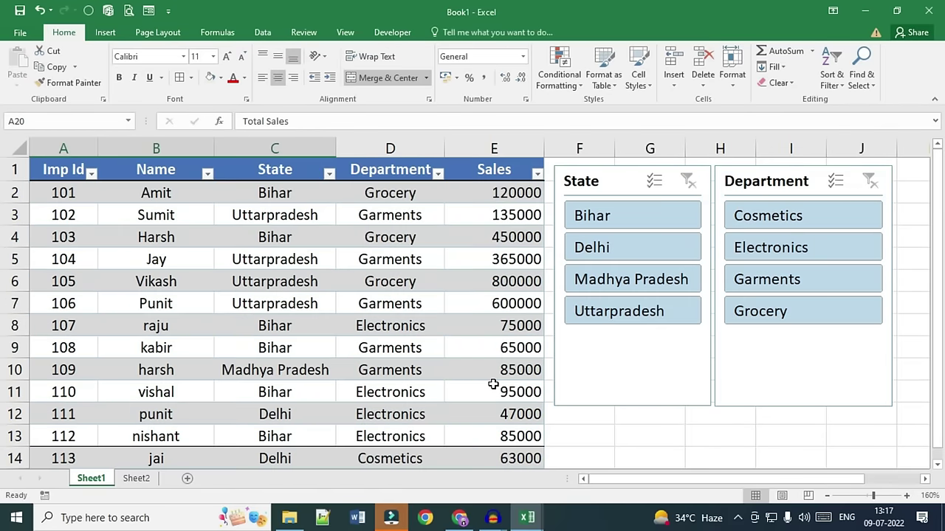
click(628, 283)
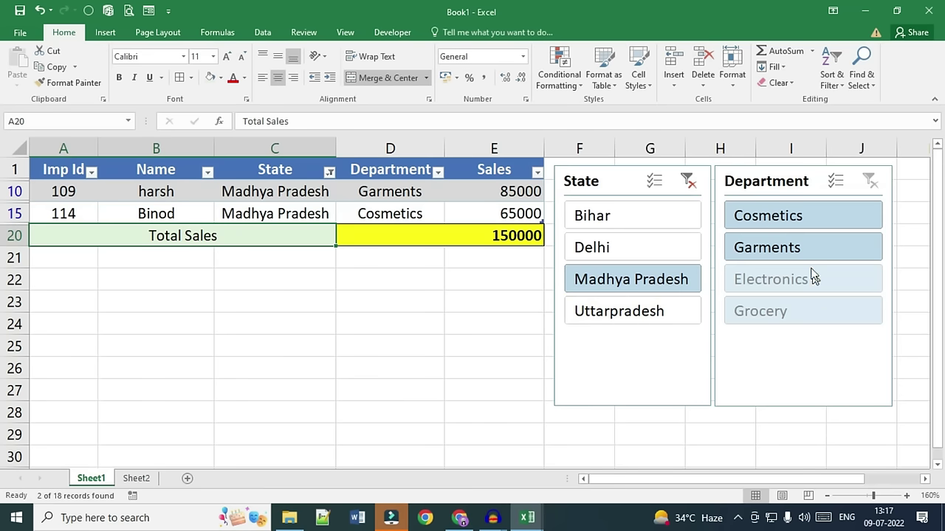
click(769, 220)
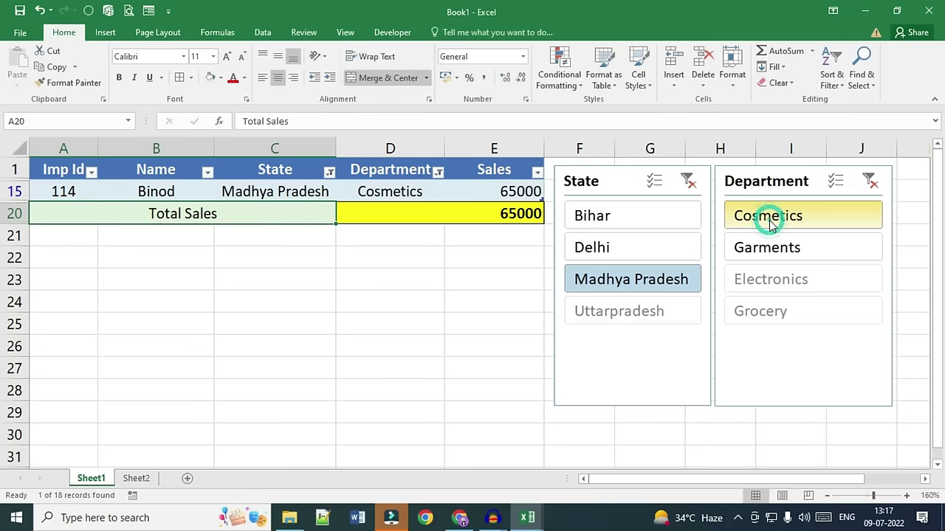
click(773, 249)
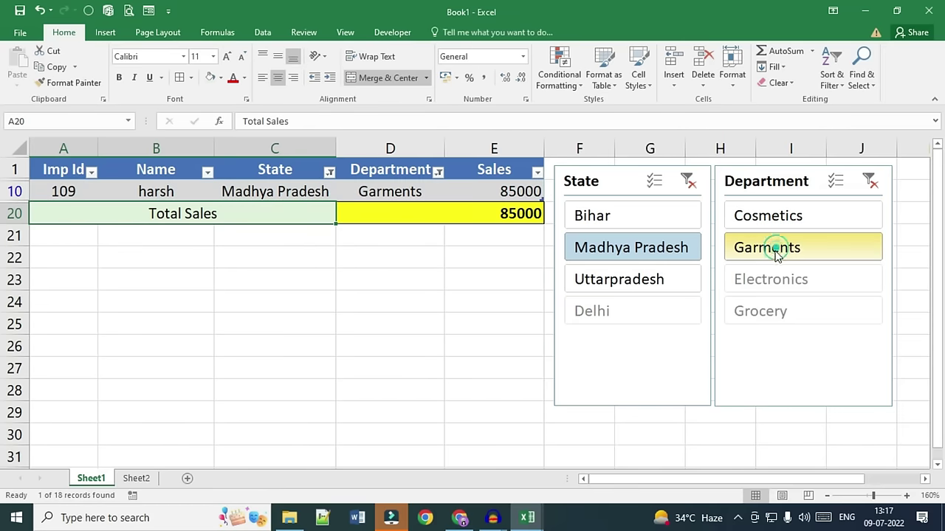
click(869, 183)
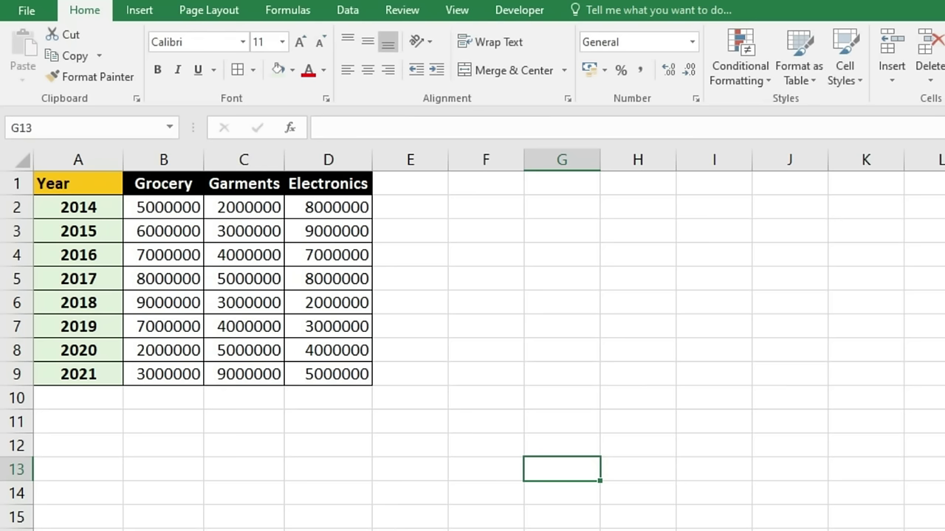
- Check the year and 2014 values, then select the yearly sales table A1:D9
mouse_move(69, 207)
mouse_down()
mouse_move(81, 382)
mouse_move(81, 373)
mouse_up()
click(166, 183)
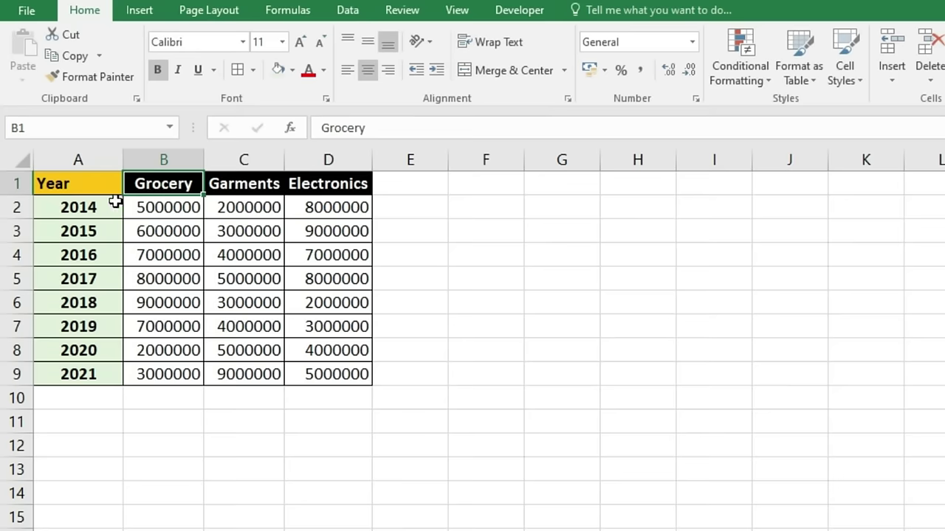
click(76, 209)
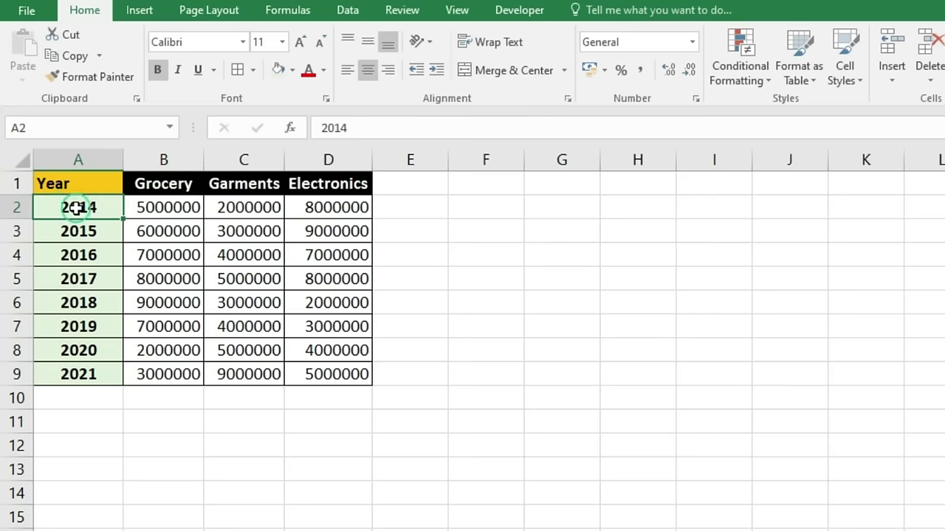
click(164, 209)
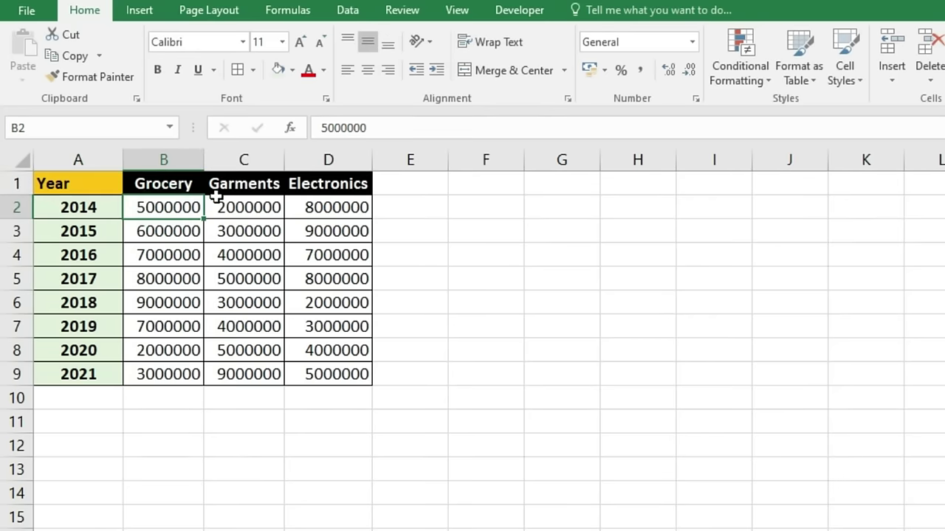
click(247, 206)
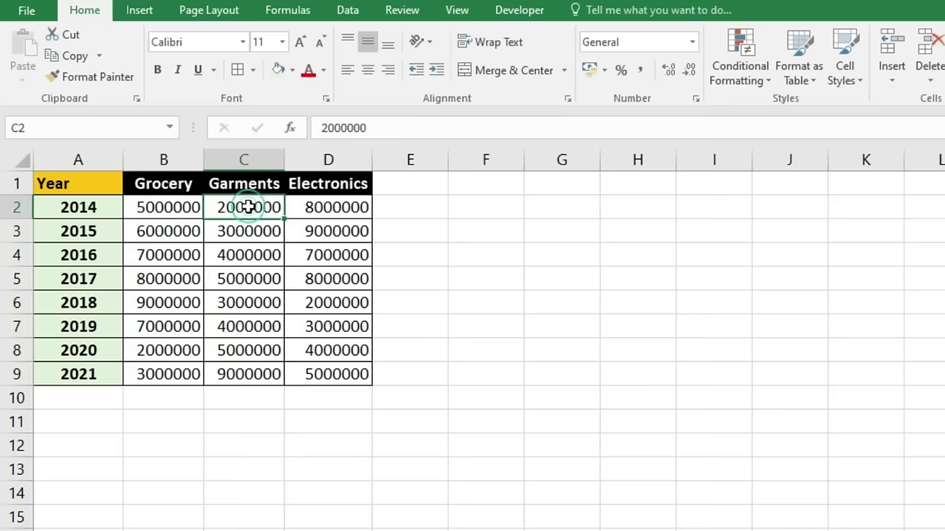
click(317, 208)
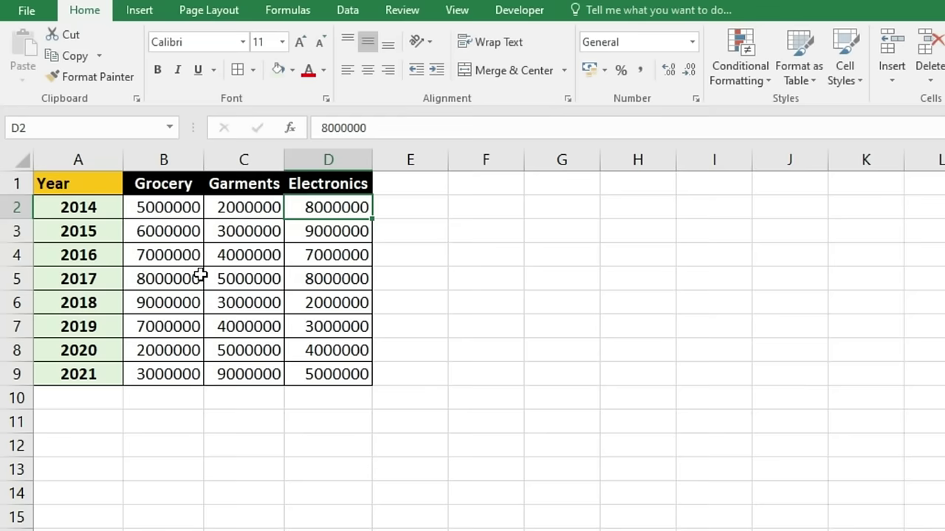
drag(82, 184, 332, 367)
- Create a PivotTable from Sheet2!A1:D9 (Year, Grocery, Garments, Electronics) on a new worksheet
click(149, 10)
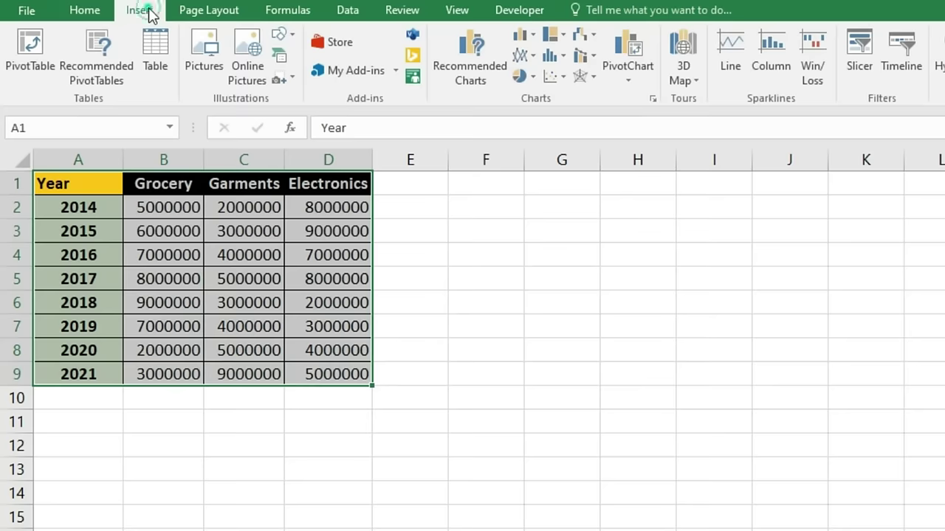
click(28, 51)
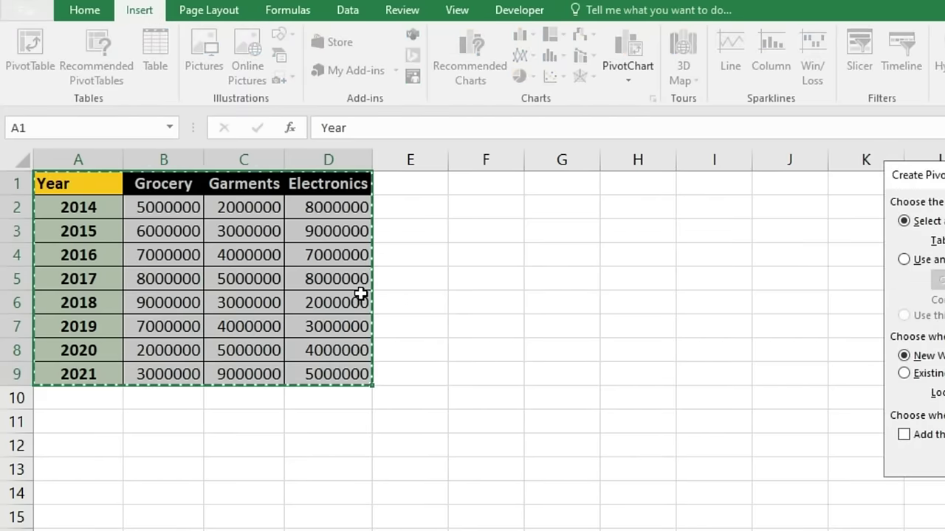
drag(915, 178, 459, 219)
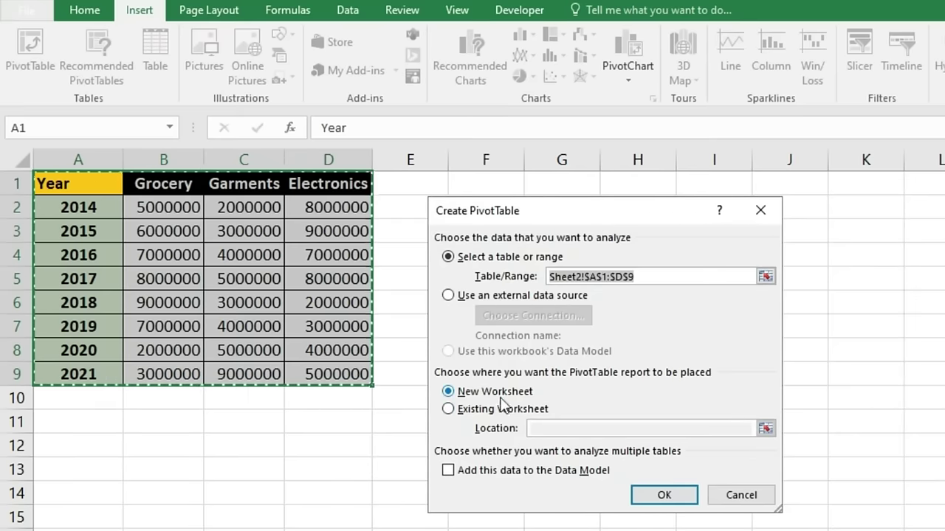
click(662, 495)
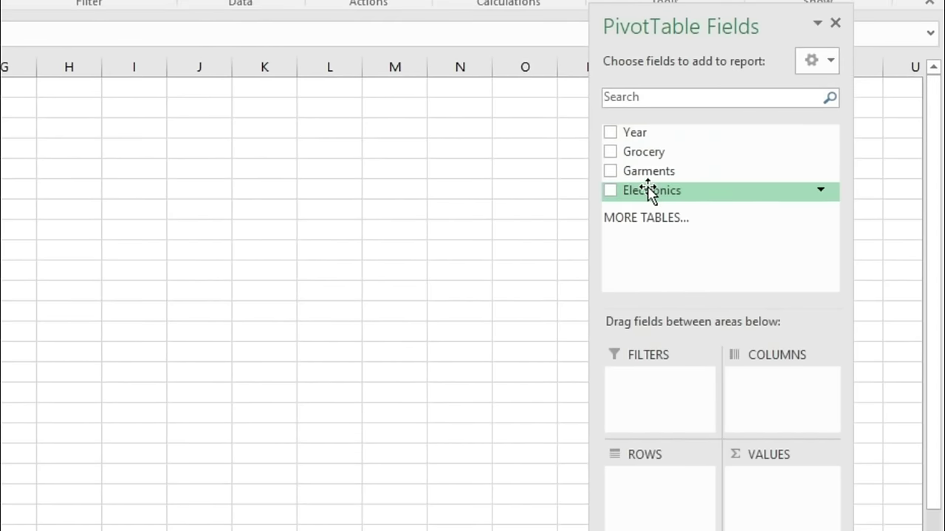
- Put Year in Rows and Grocery, Garments and Electronics in Values as sums
mouse_move(636, 133)
mouse_down()
mouse_move(651, 460)
mouse_move(635, 483)
mouse_up()
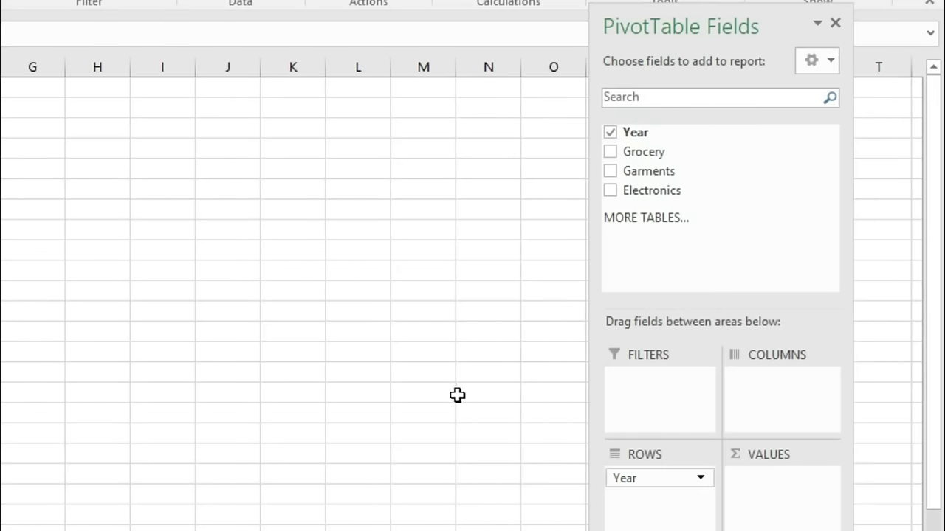
mouse_move(631, 153)
mouse_down()
mouse_move(766, 491)
mouse_move(753, 443)
mouse_up()
mouse_move(668, 173)
mouse_down()
mouse_move(756, 471)
mouse_move(752, 496)
mouse_up()
drag(653, 192, 765, 516)
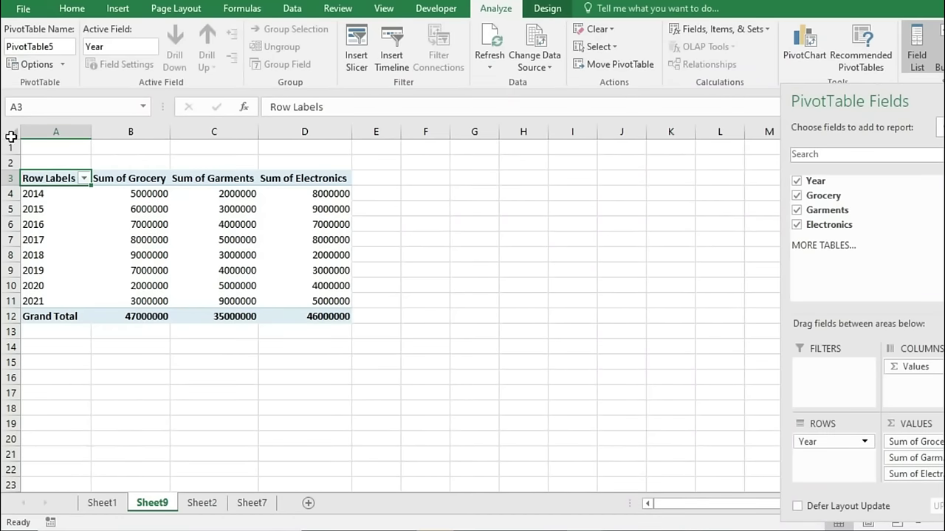
mouse_move(324, 285)
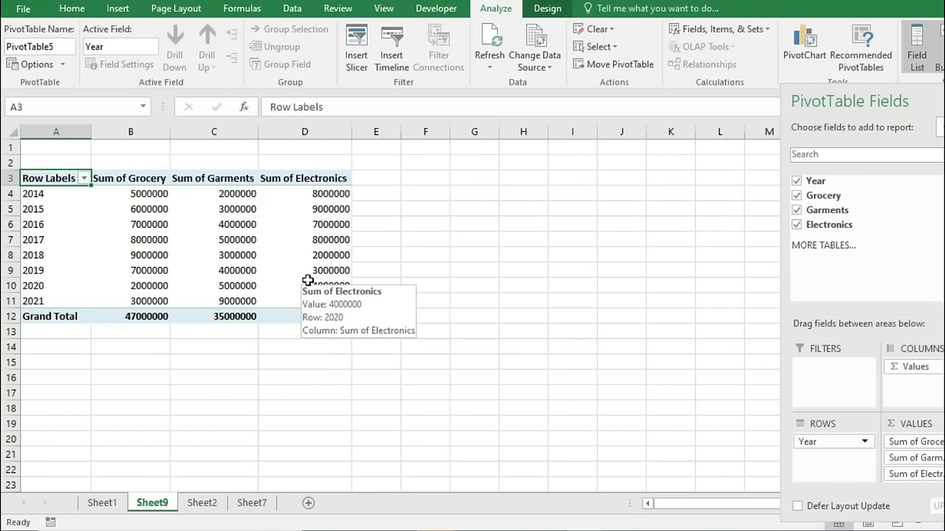
- Turn the pivot's Grand Totals off for rows and columns
click(36, 317)
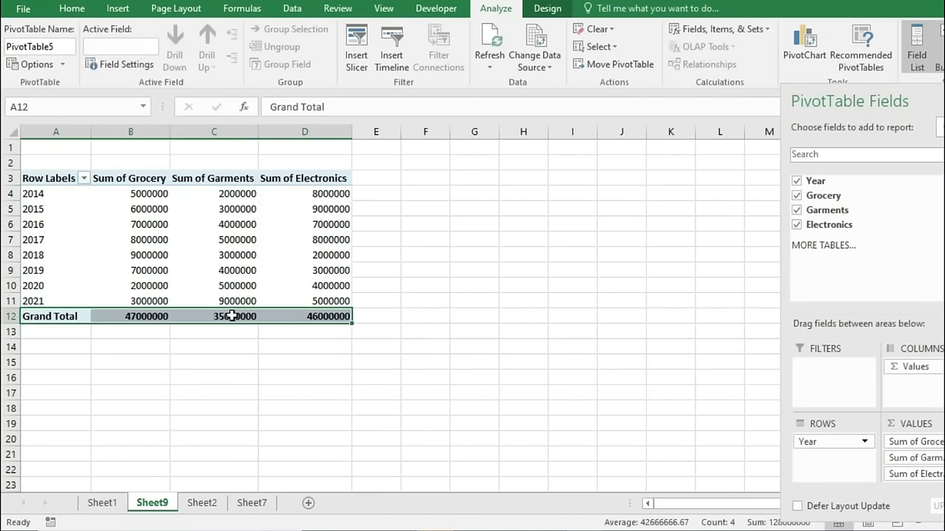
click(548, 10)
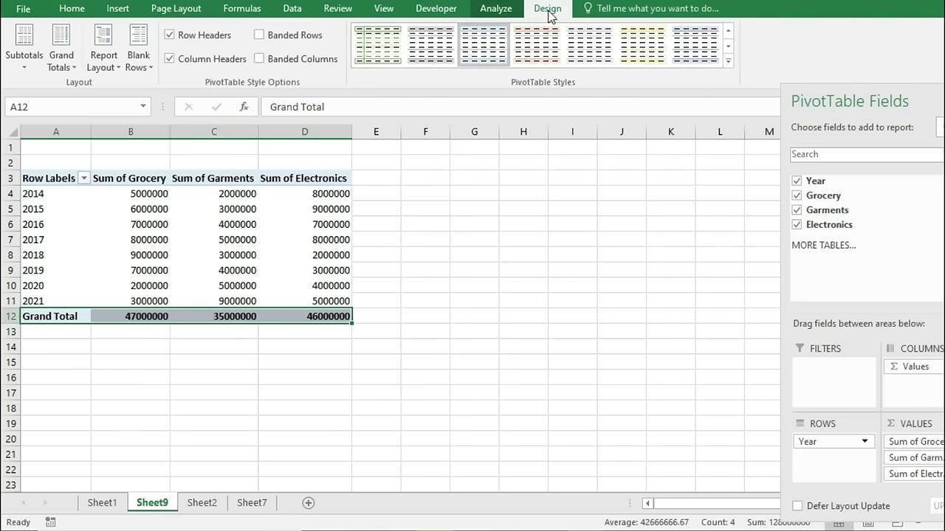
click(61, 56)
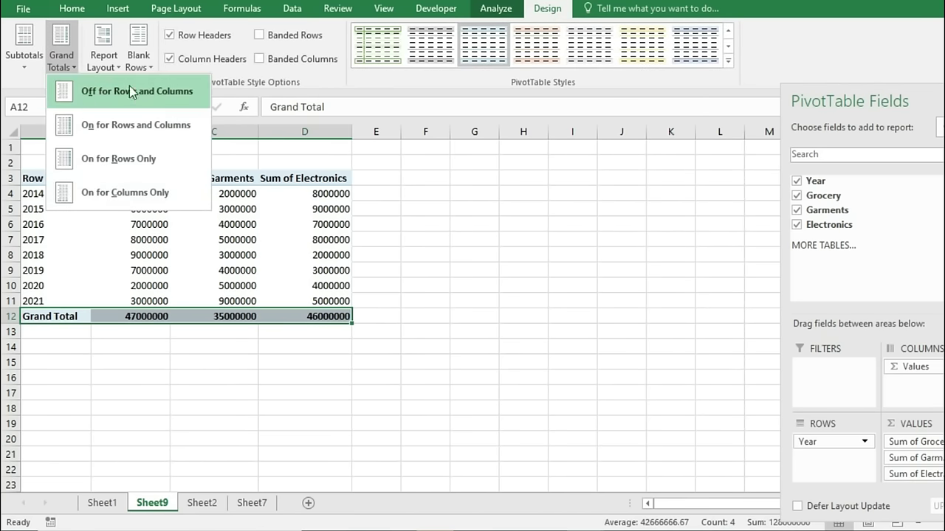
click(151, 90)
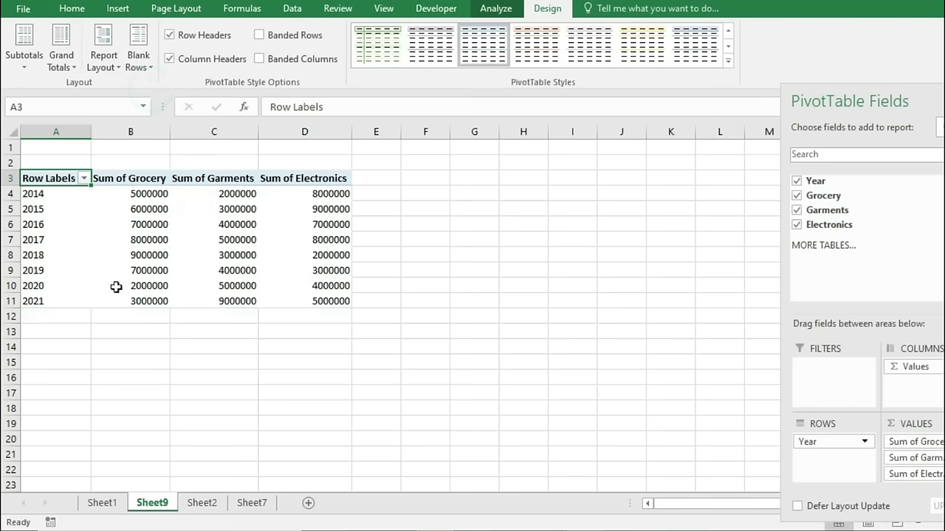
drag(33, 187, 326, 300)
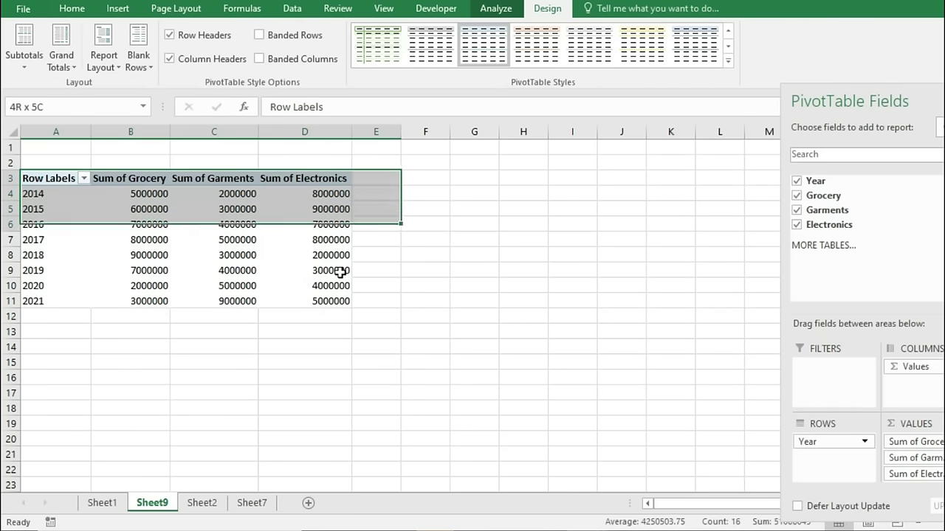
click(495, 8)
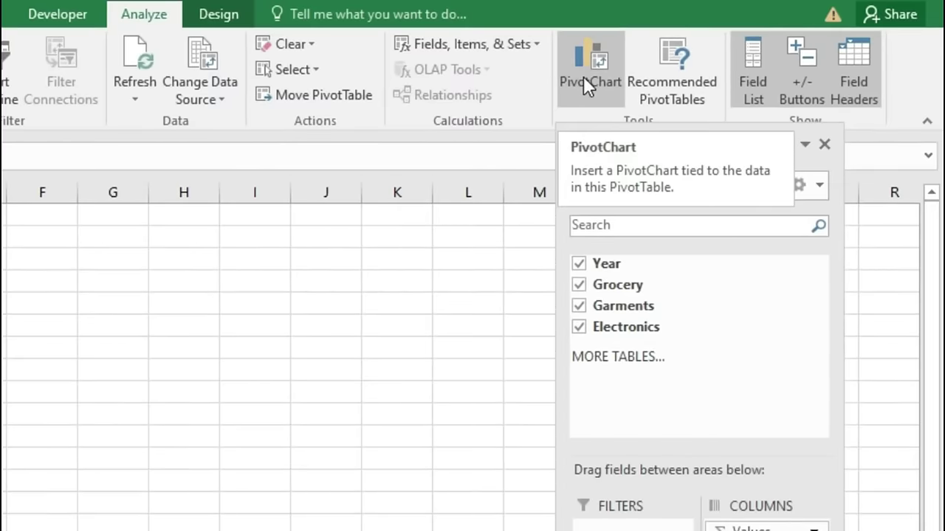
- Insert a Line with Markers PivotChart of the yearly Grocery, Garments and Electronics sums
click(583, 76)
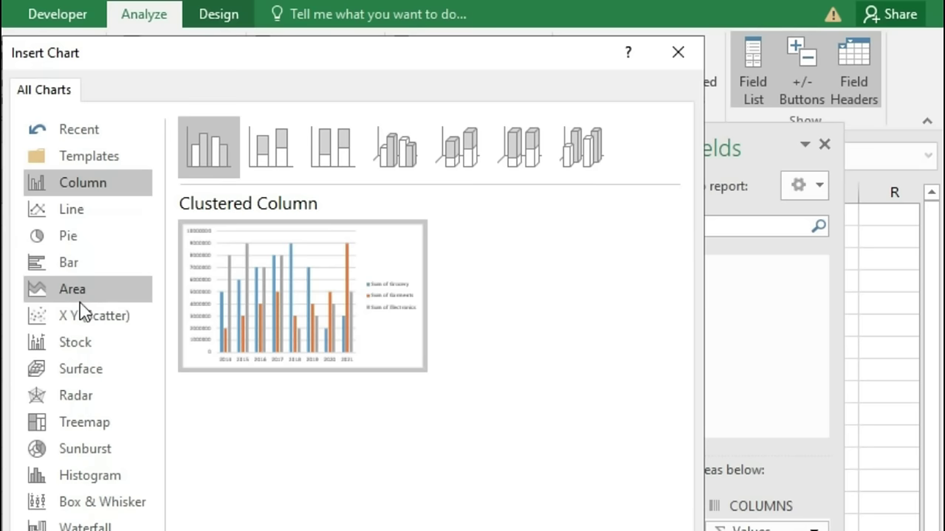
click(87, 217)
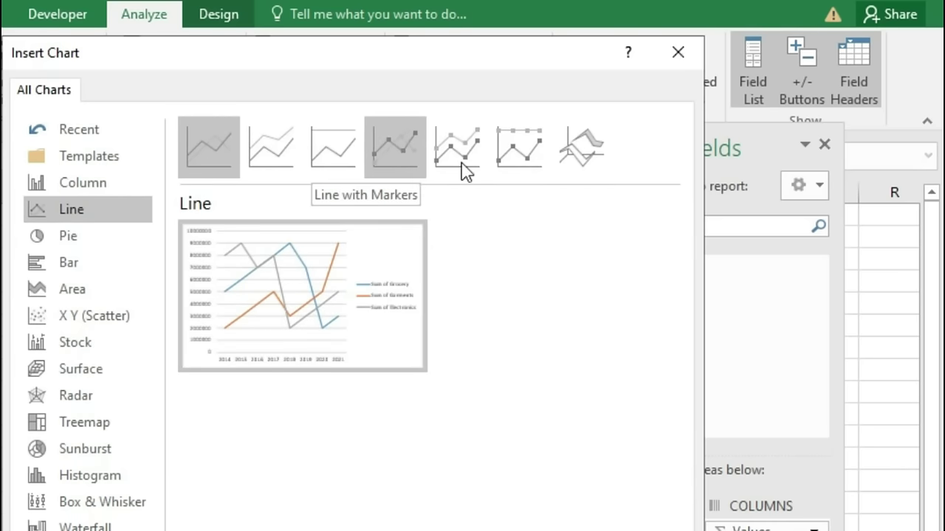
click(382, 148)
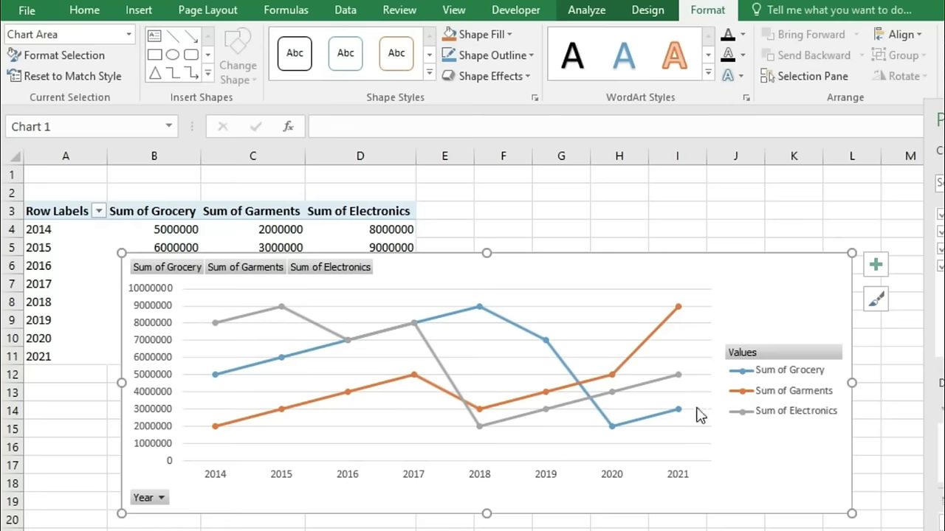
- Apply the dark chart style and colour the horizontal gridlines light green
click(642, 20)
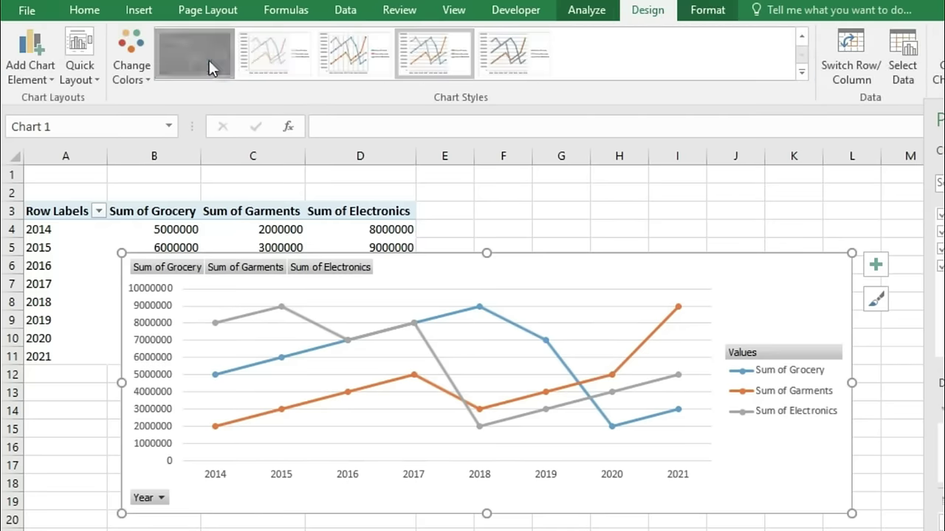
click(209, 60)
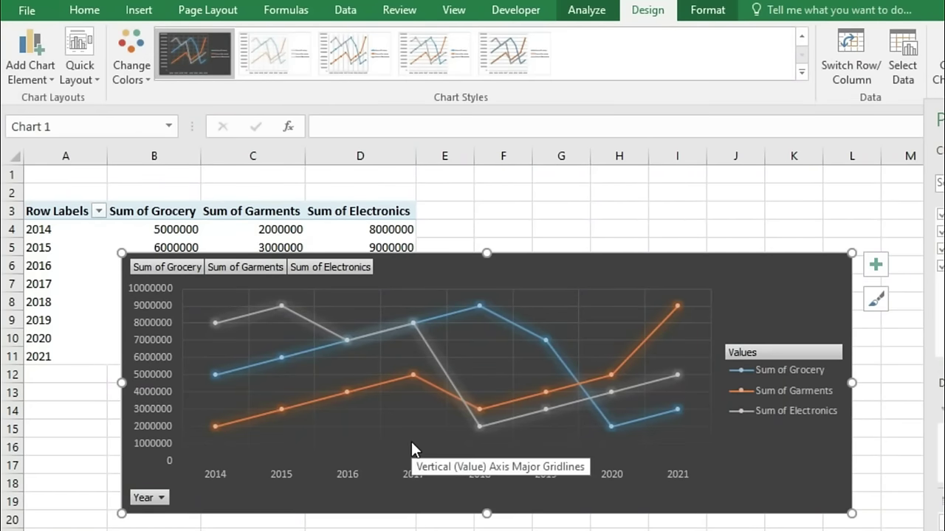
click(374, 307)
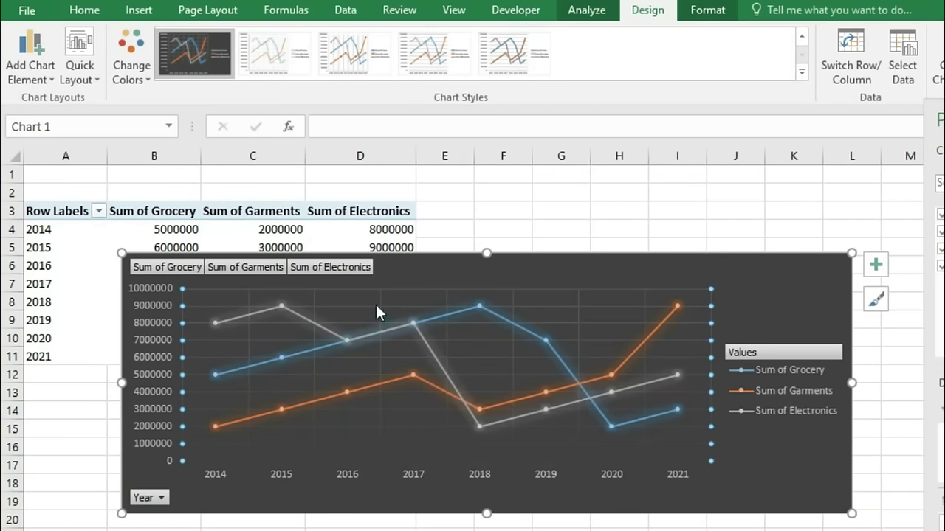
click(707, 11)
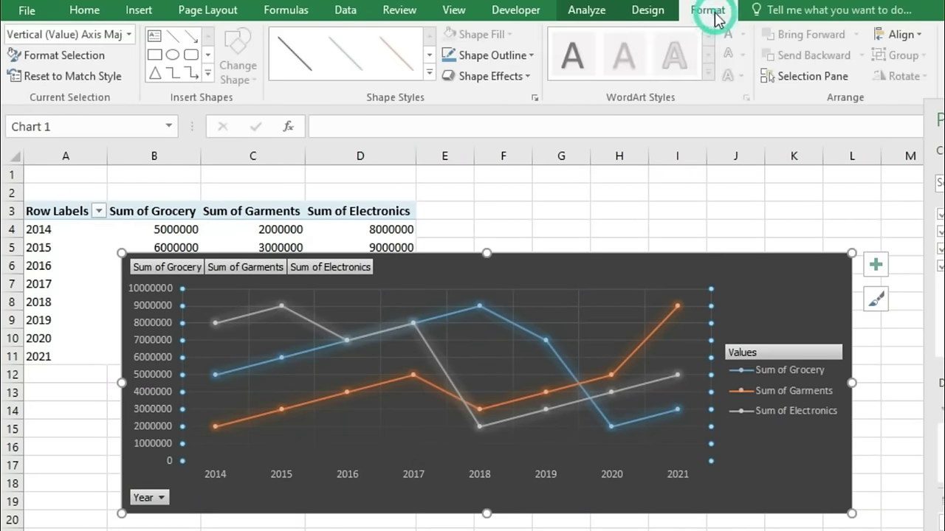
click(508, 57)
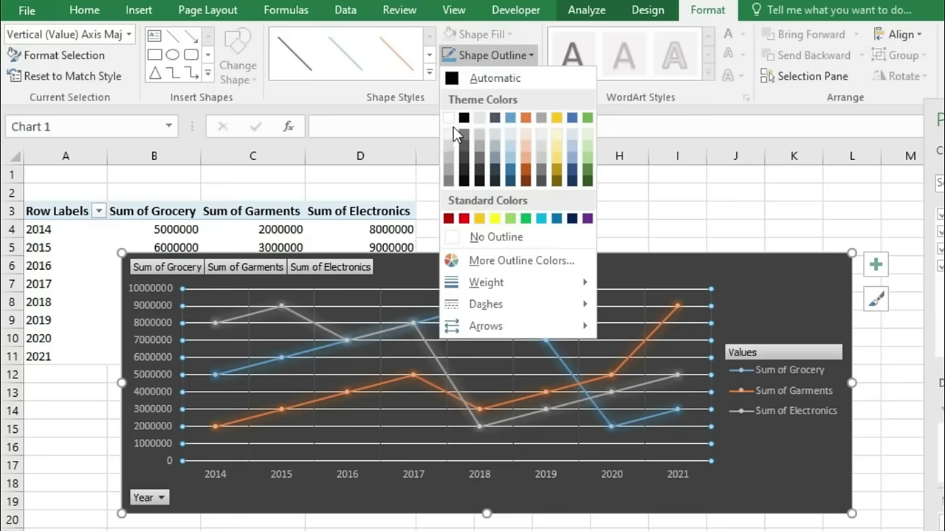
click(585, 138)
- Make the Sum of Garments line red, then select the Sum of Electronics line
click(658, 327)
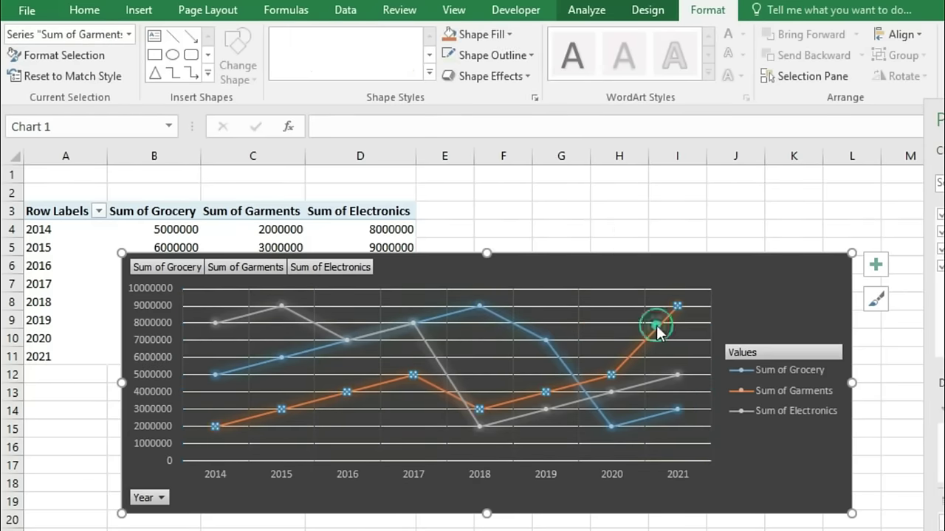
click(487, 34)
click(493, 54)
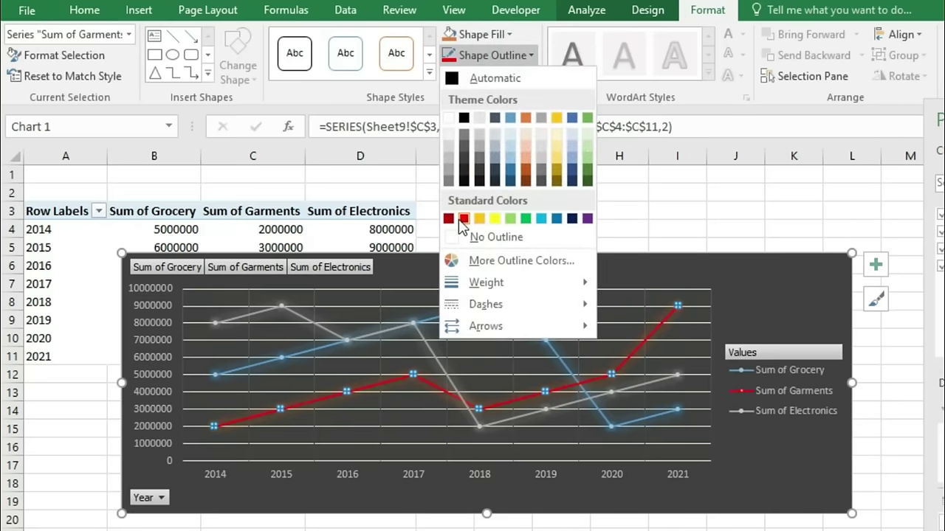
click(463, 219)
click(441, 365)
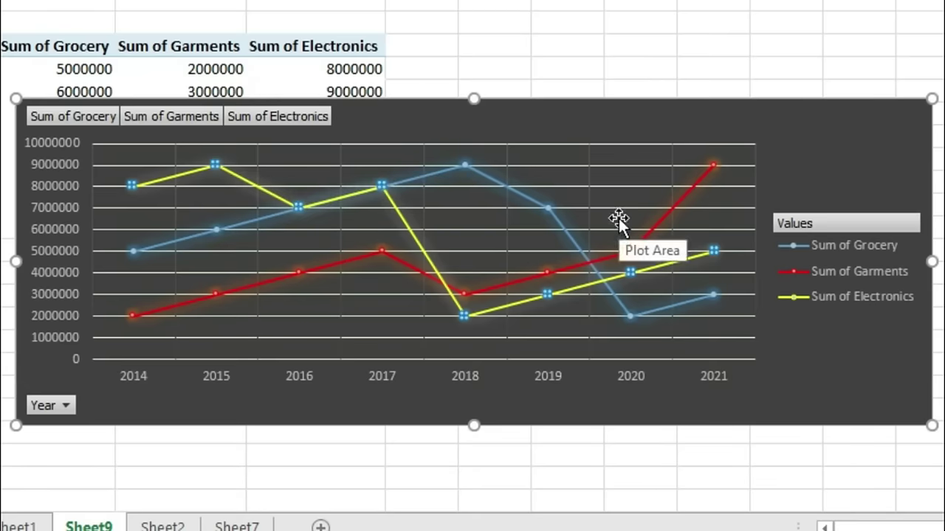
- Check the source data on Sheet2, then reselect the pivot chart on Sheet9
click(552, 405)
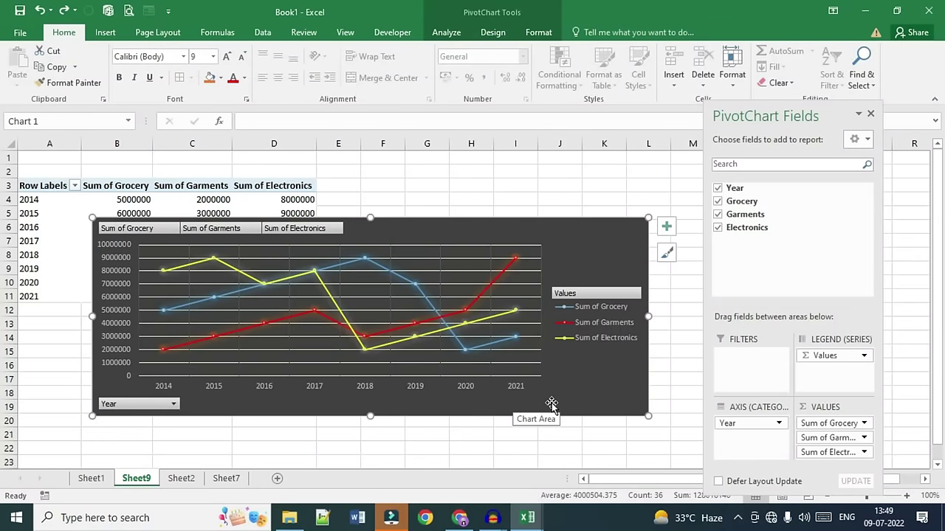
click(177, 479)
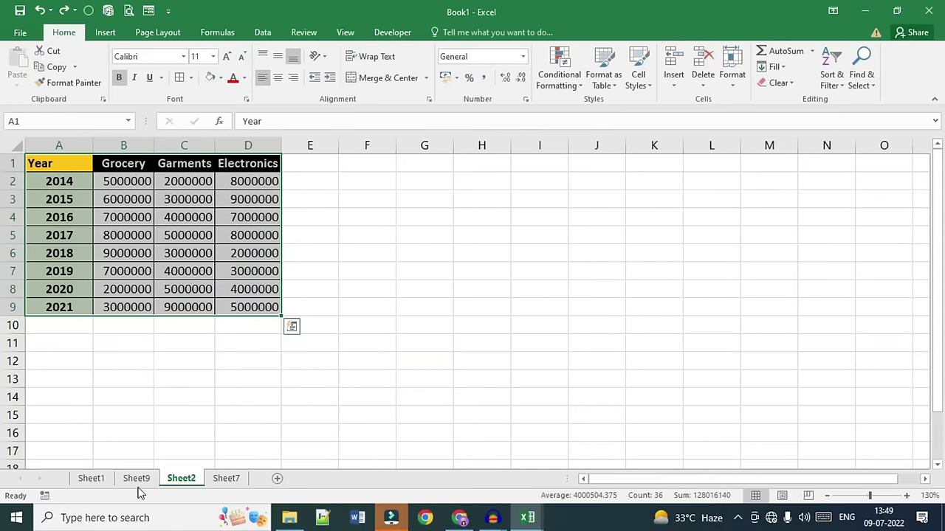
click(138, 487)
click(476, 214)
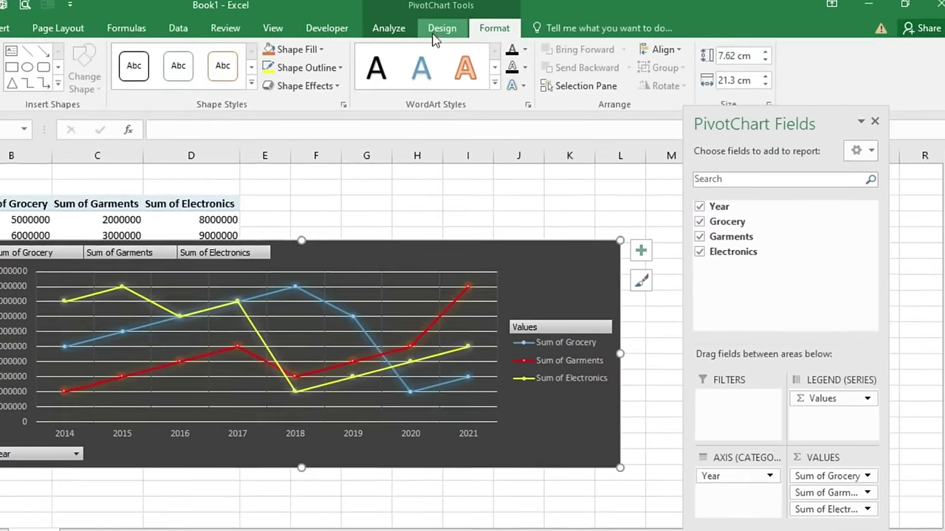
click(460, 30)
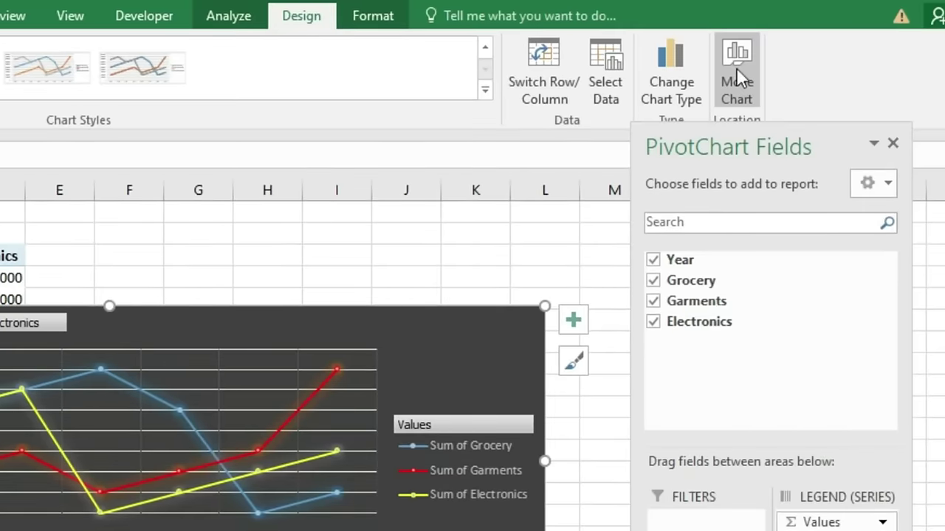
- Move the pivot chart to Sheet2 and resize it to fit beneath the data table
click(738, 65)
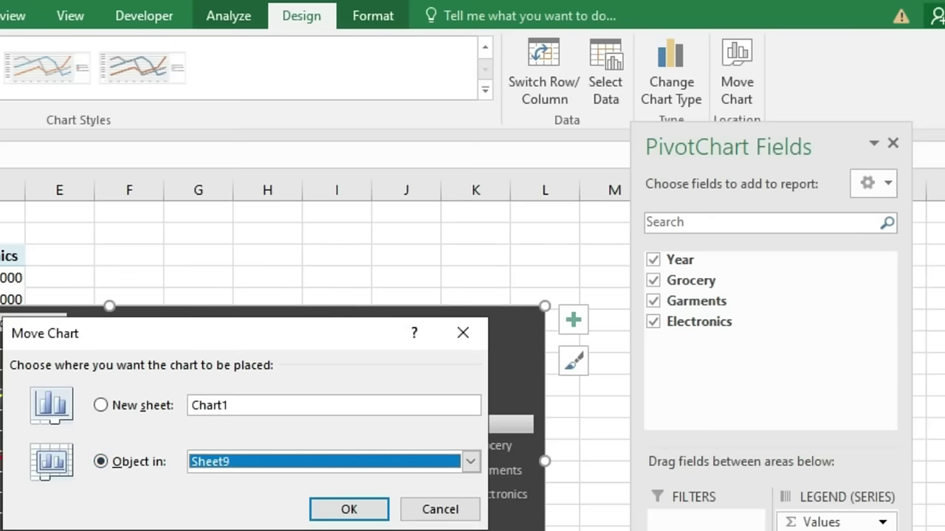
click(470, 461)
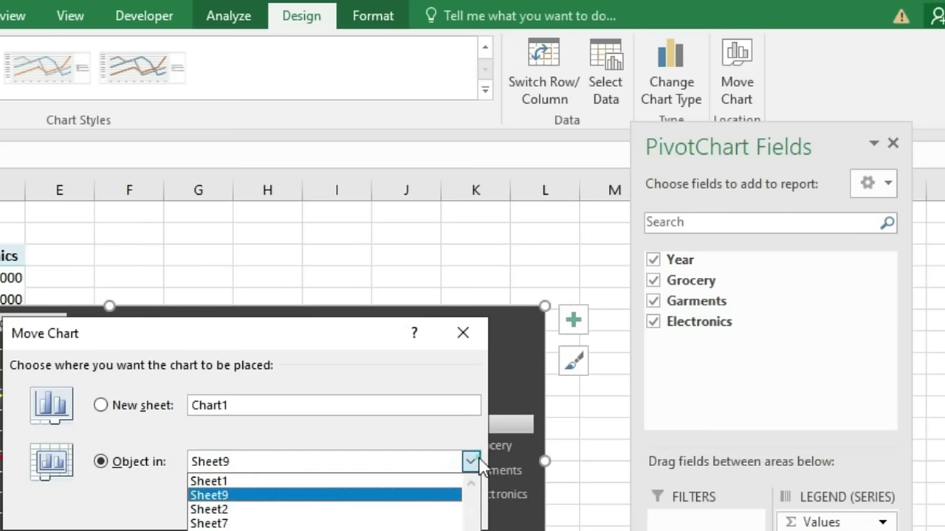
click(215, 510)
click(327, 509)
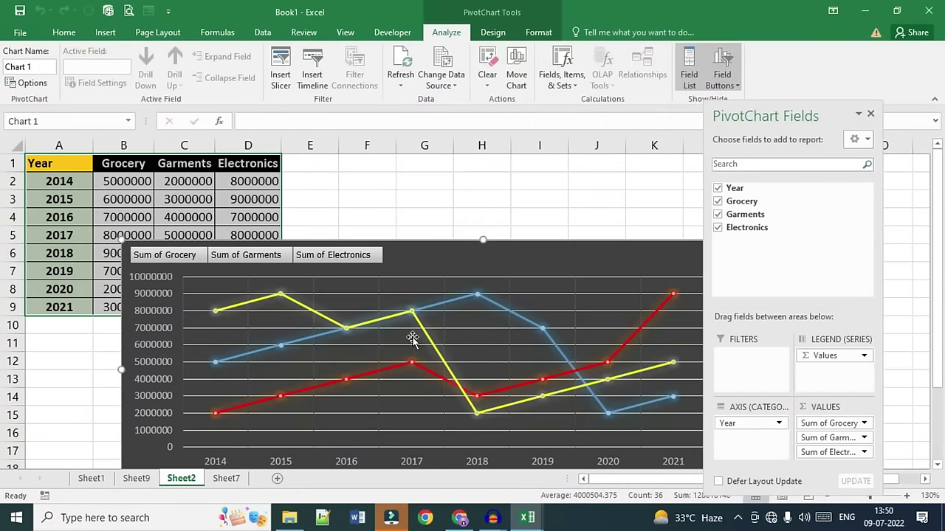
click(870, 113)
drag(694, 248, 686, 160)
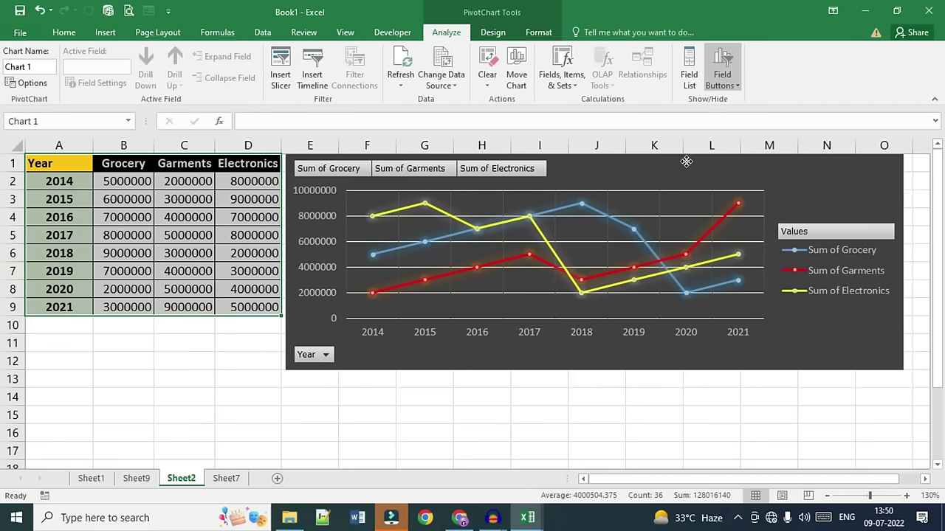
drag(904, 370, 922, 385)
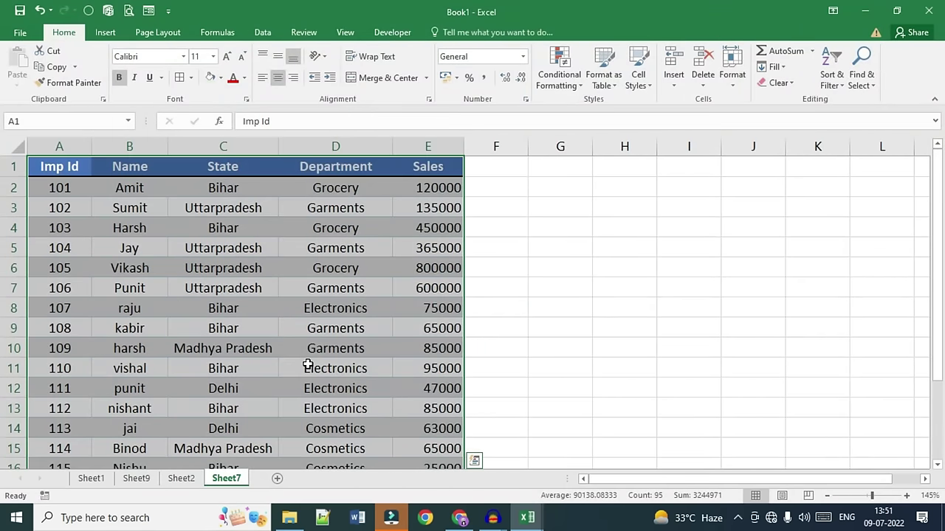
- Create a new-sheet PivotTable from the employee table using State, Department and Sales fields
scroll(265, 358, down, 3)
scroll(232, 347, up, 2)
scroll(231, 353, up, 1)
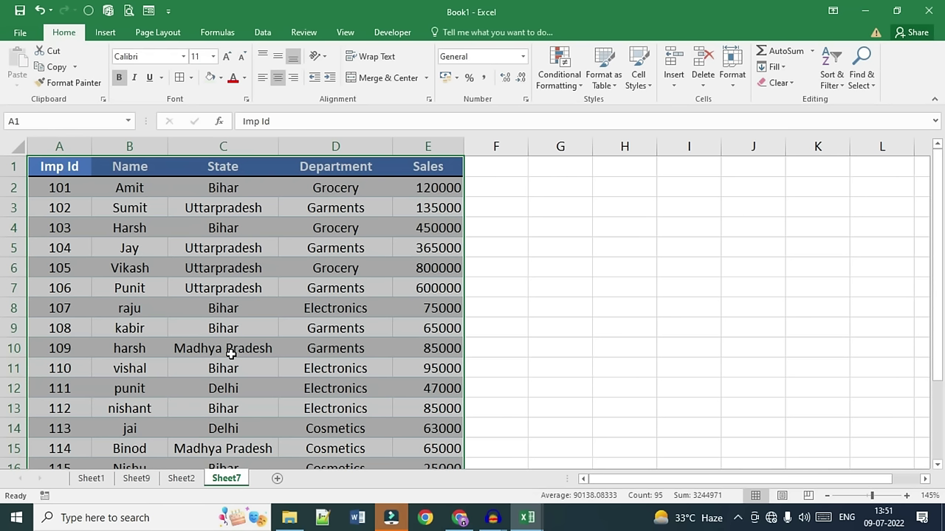
click(118, 35)
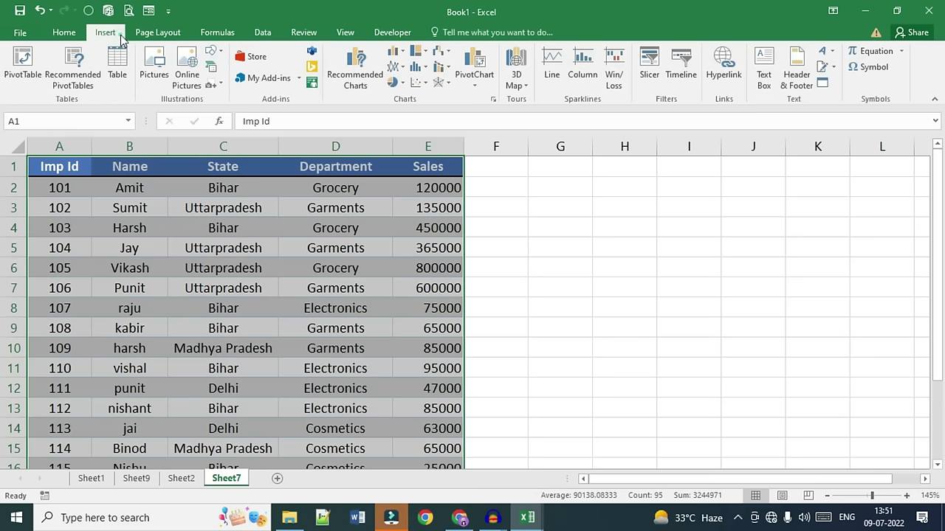
click(39, 59)
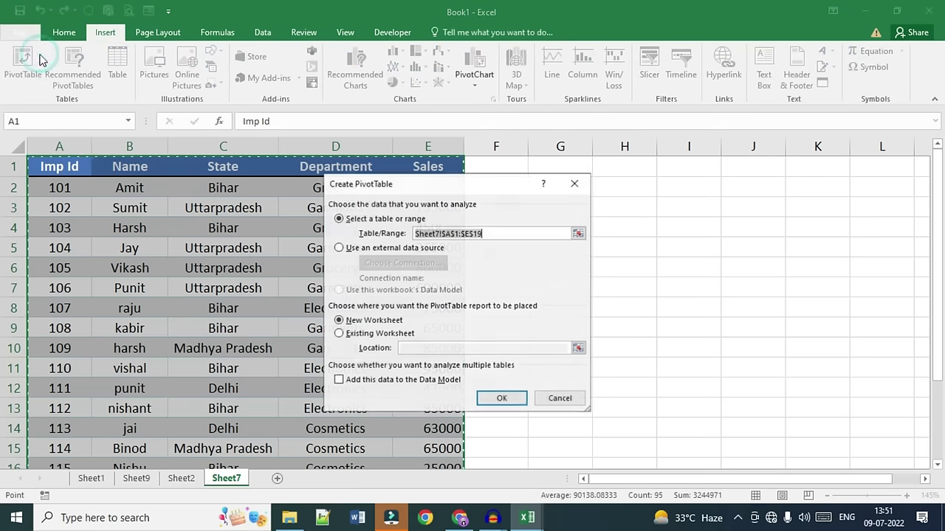
click(502, 397)
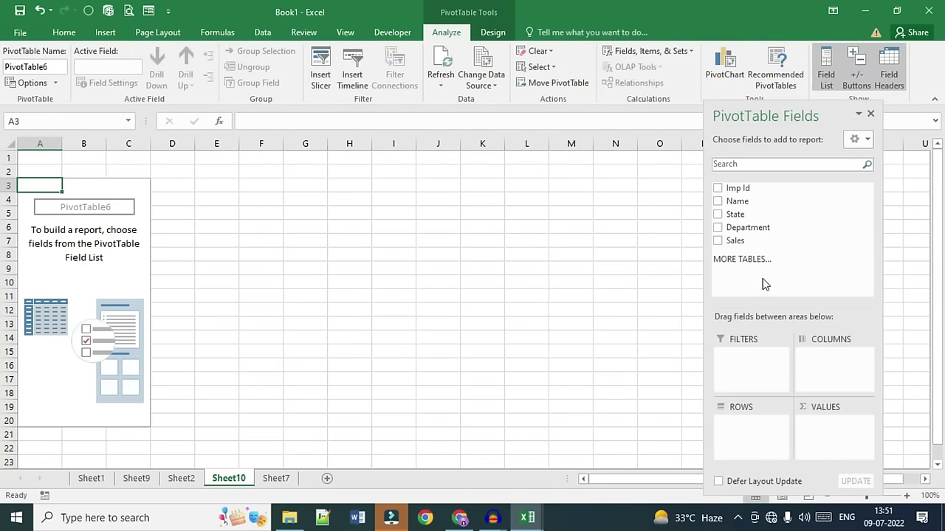
click(717, 214)
click(718, 228)
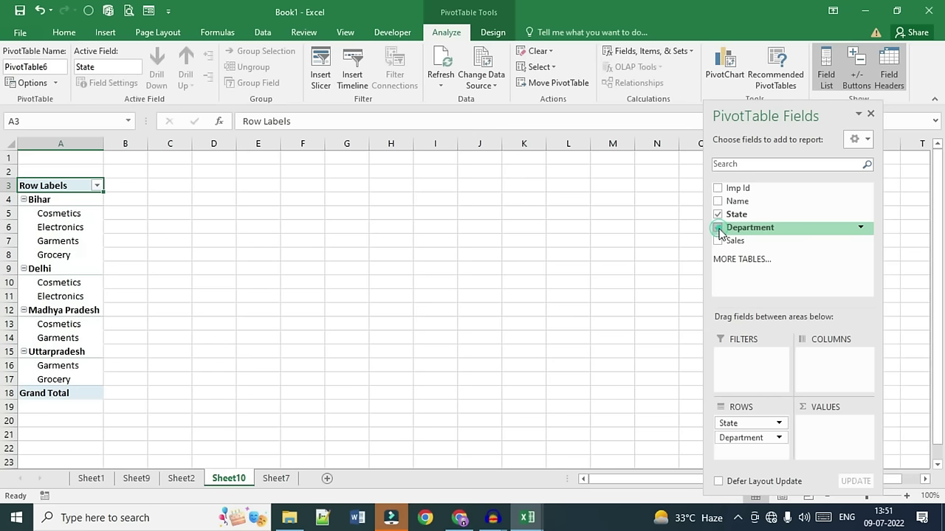
click(718, 241)
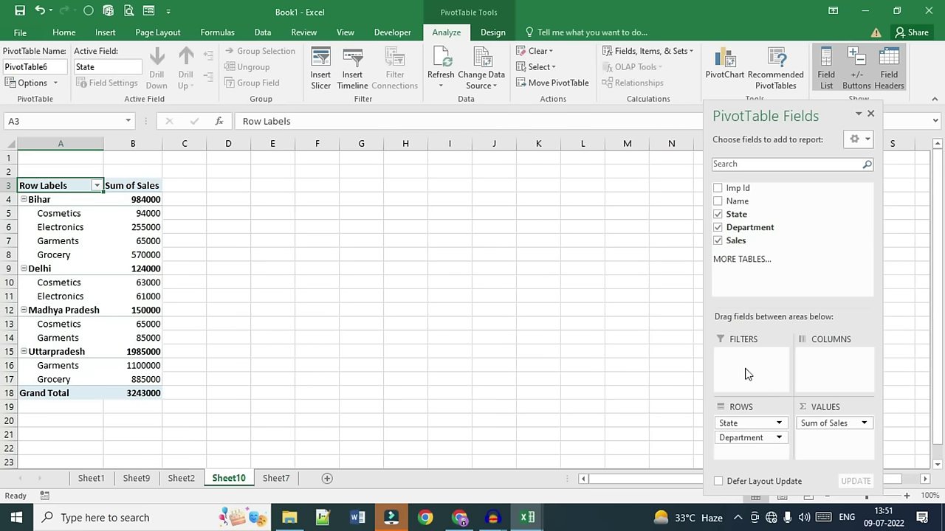
- Insert a Line with Markers PivotChart of Sum of Sales by state and department
click(714, 74)
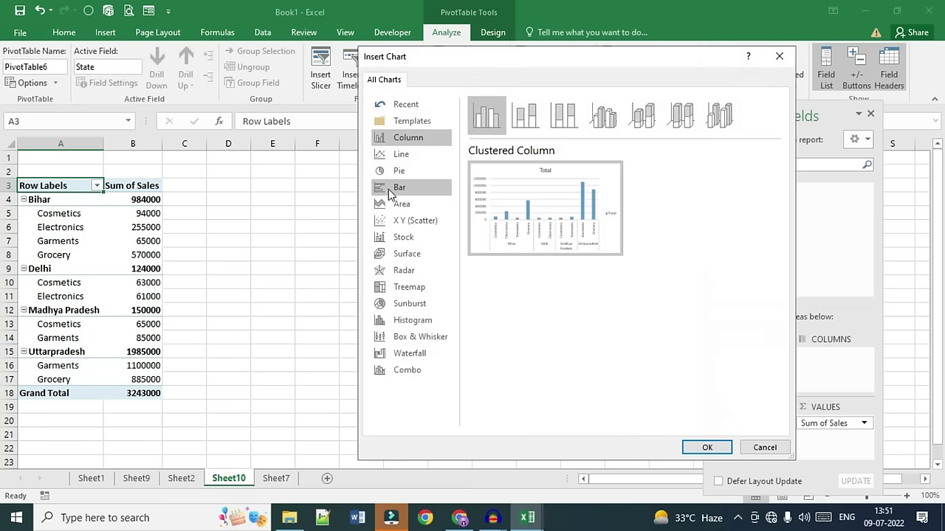
click(400, 154)
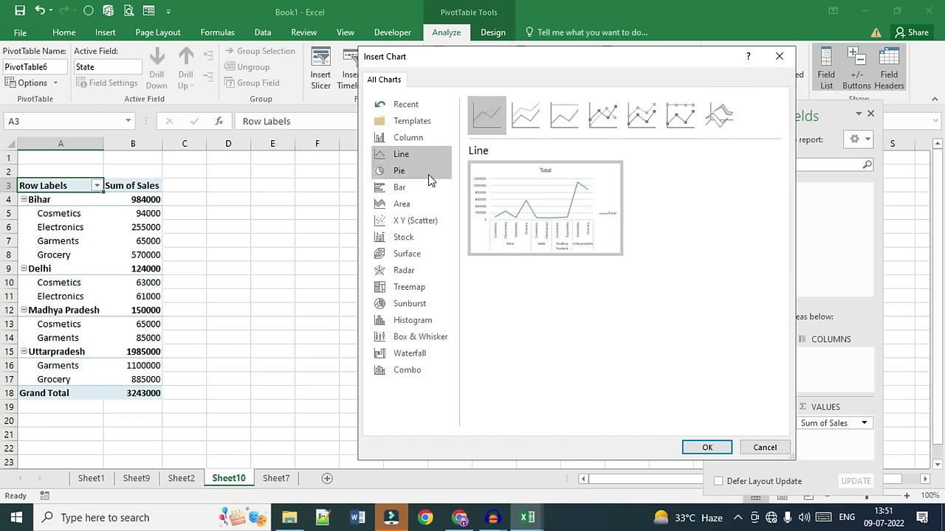
click(620, 115)
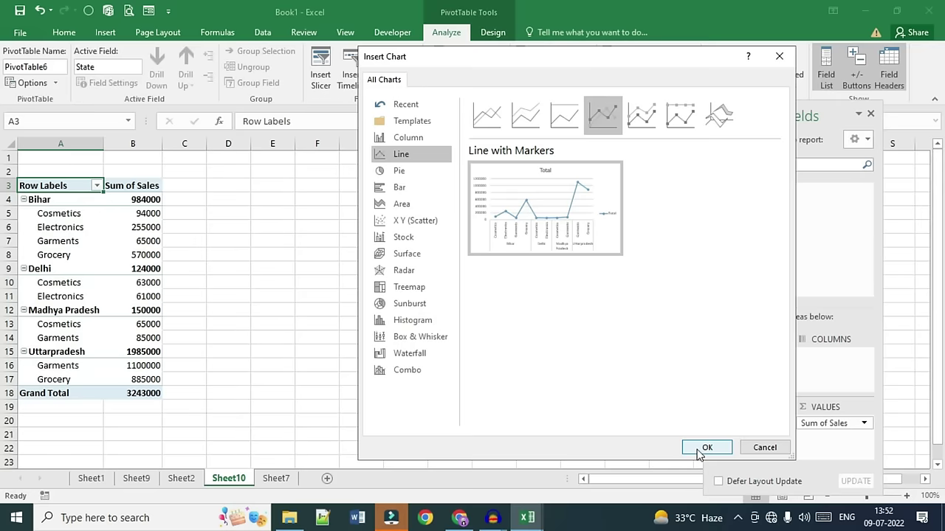
click(706, 447)
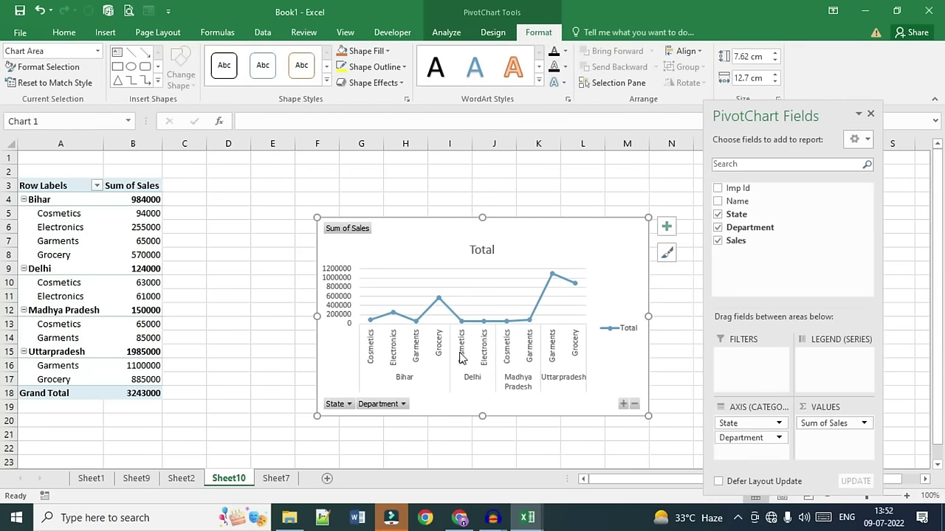
- Apply the dark chart style to the sales PivotChart
click(493, 31)
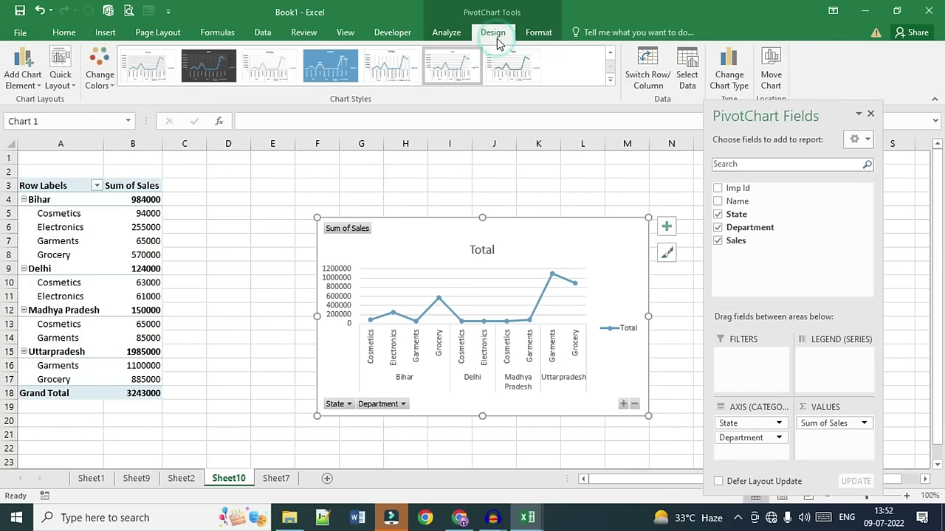
click(216, 70)
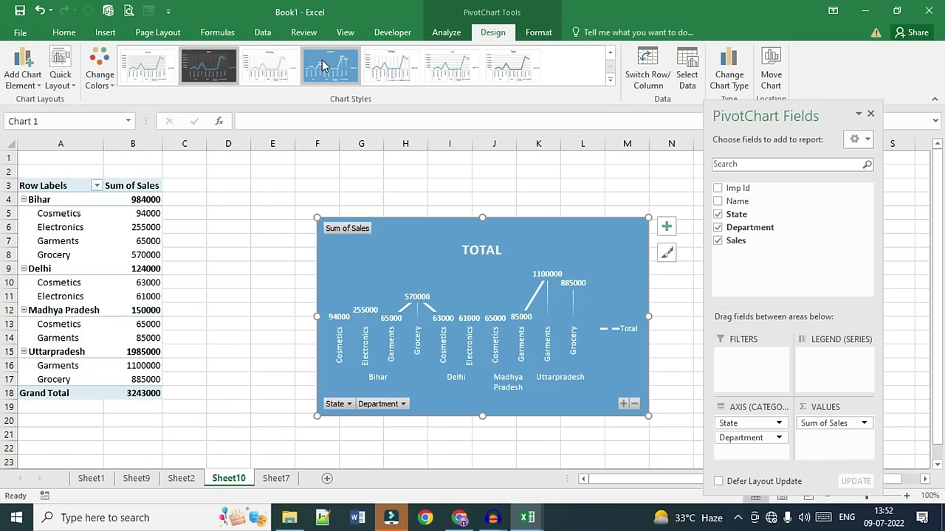
click(610, 53)
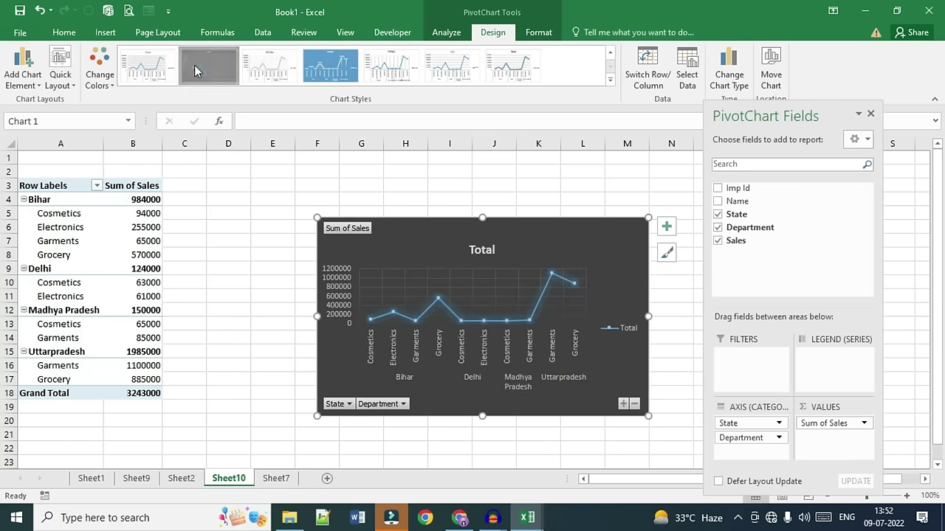
- Move the sales PivotChart to Sheet7 and widen it beside the employee table
click(770, 70)
click(600, 317)
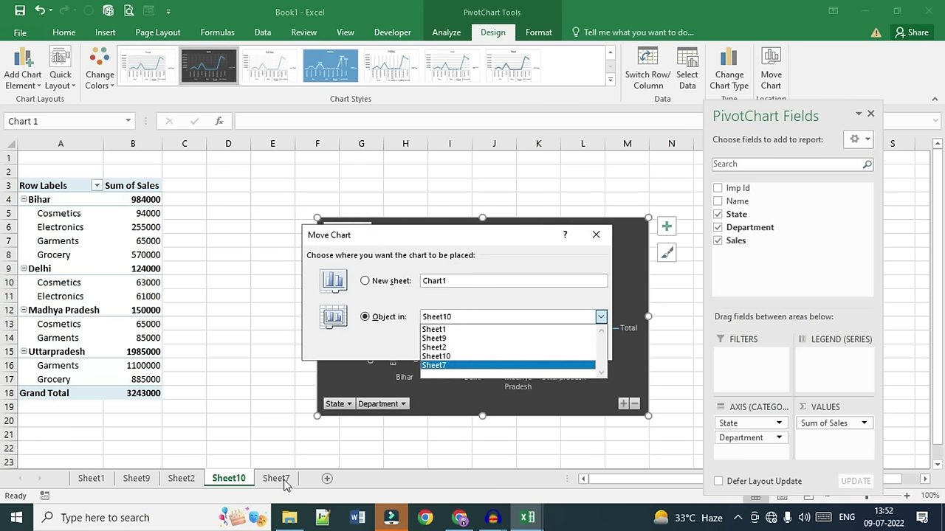
click(440, 366)
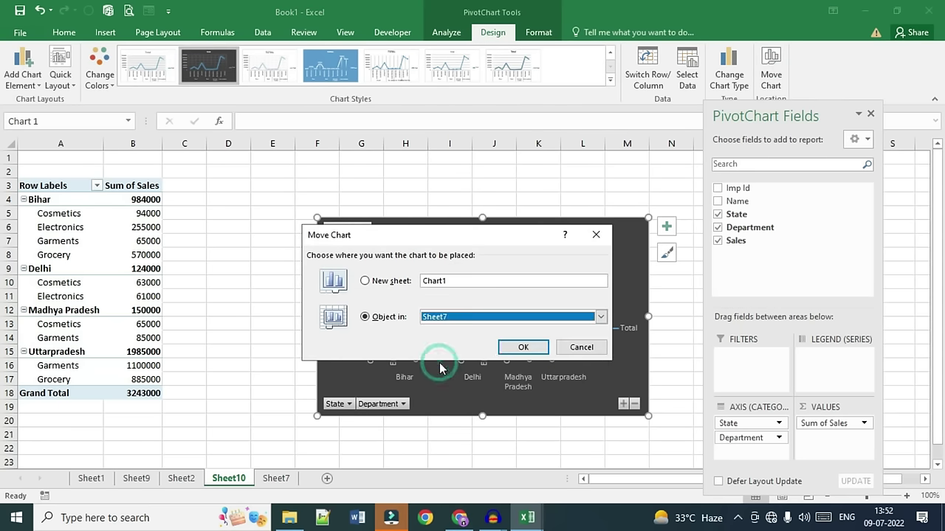
click(513, 350)
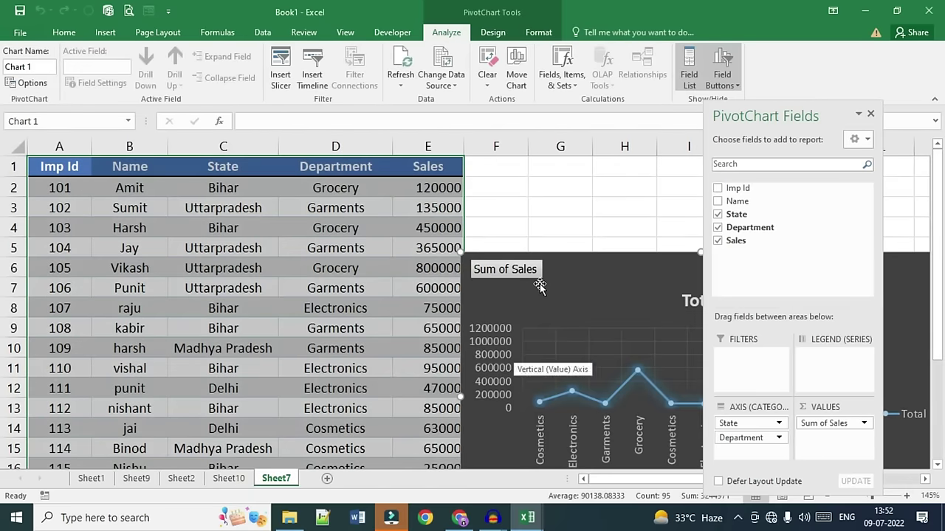
click(870, 117)
scroll(532, 316, down, 2)
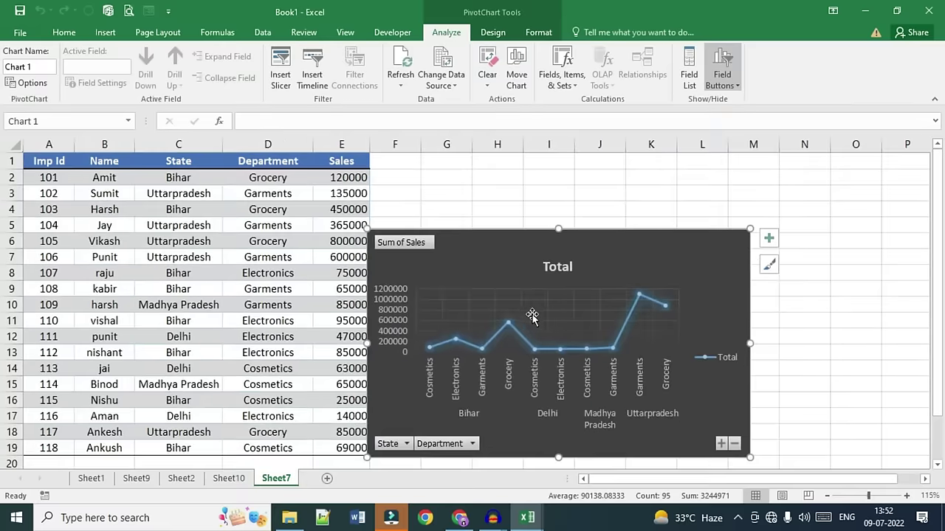
drag(627, 258, 653, 204)
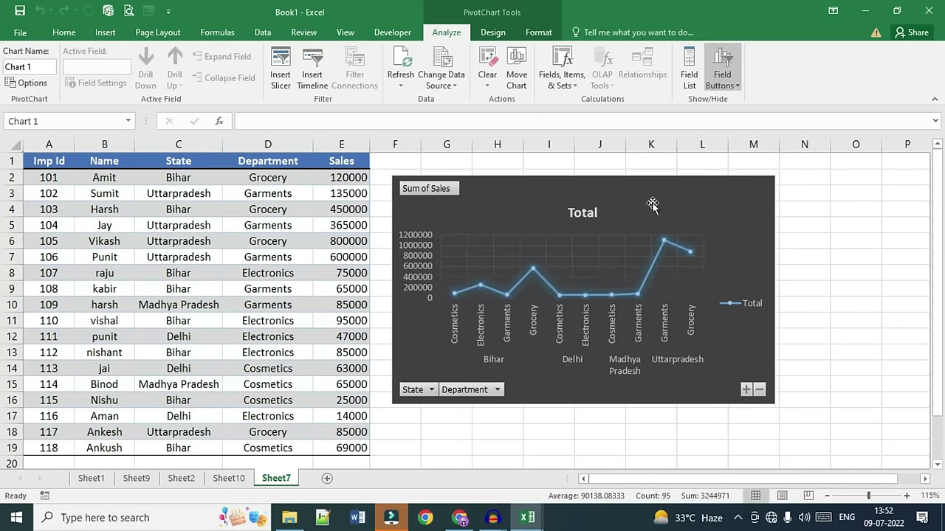
drag(774, 403, 893, 387)
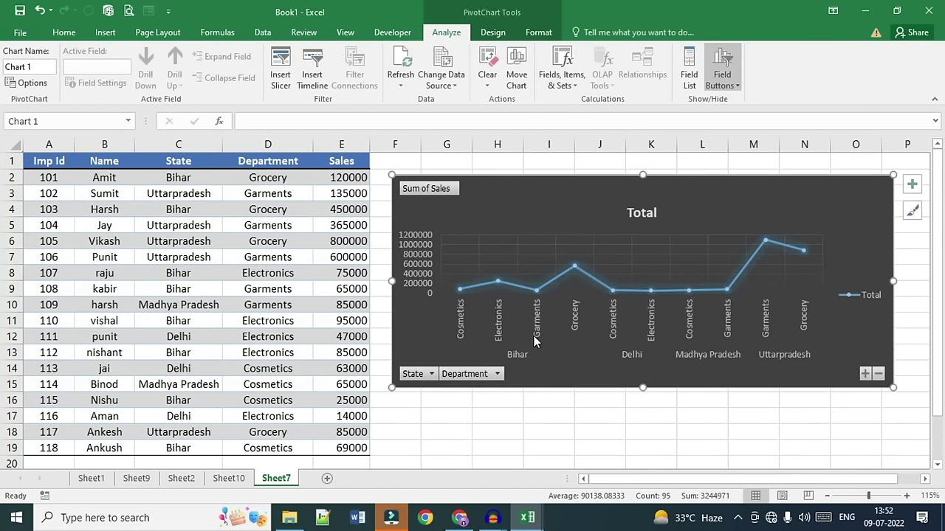
- Insert State and Department slicers for the PivotChart
click(280, 74)
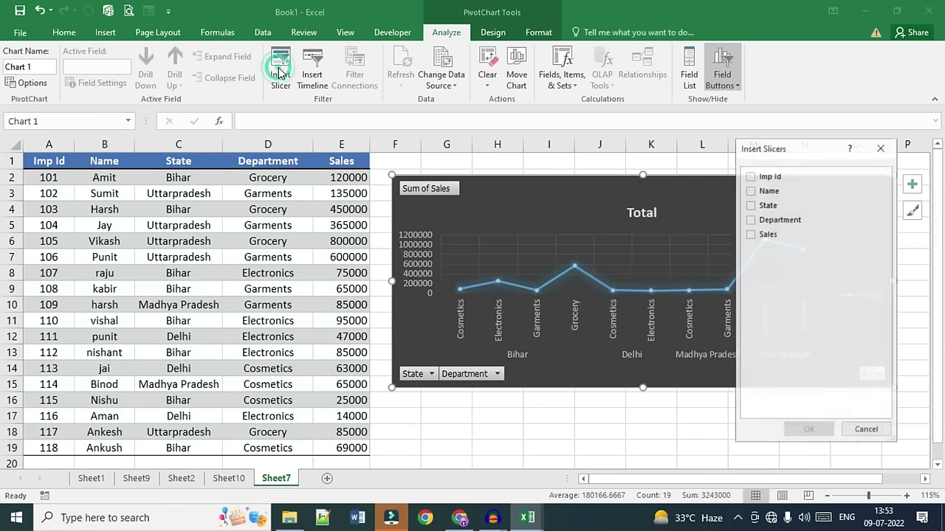
click(750, 208)
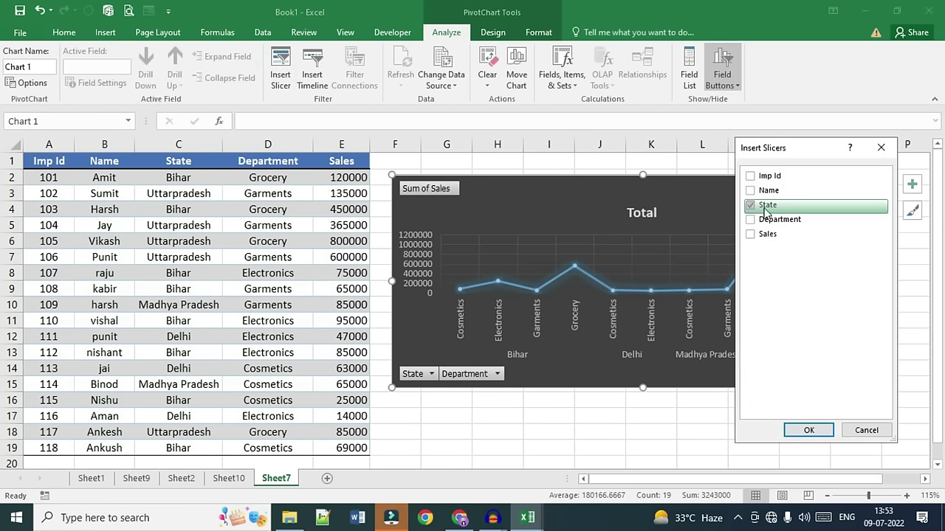
click(750, 219)
click(809, 429)
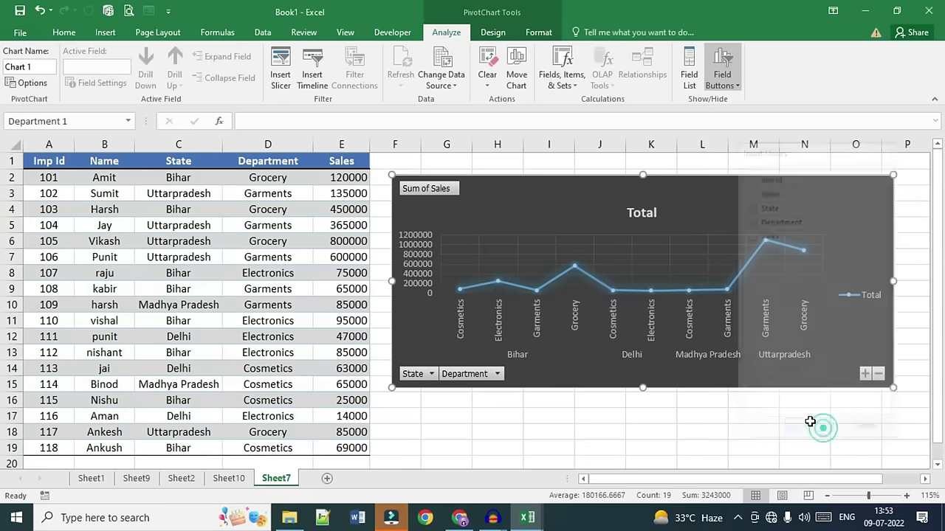
- Shrink both slicers and arrange them side by side at the chart's top-right
mouse_move(536, 238)
mouse_down()
mouse_move(532, 306)
mouse_move(810, 315)
mouse_move(813, 357)
mouse_up()
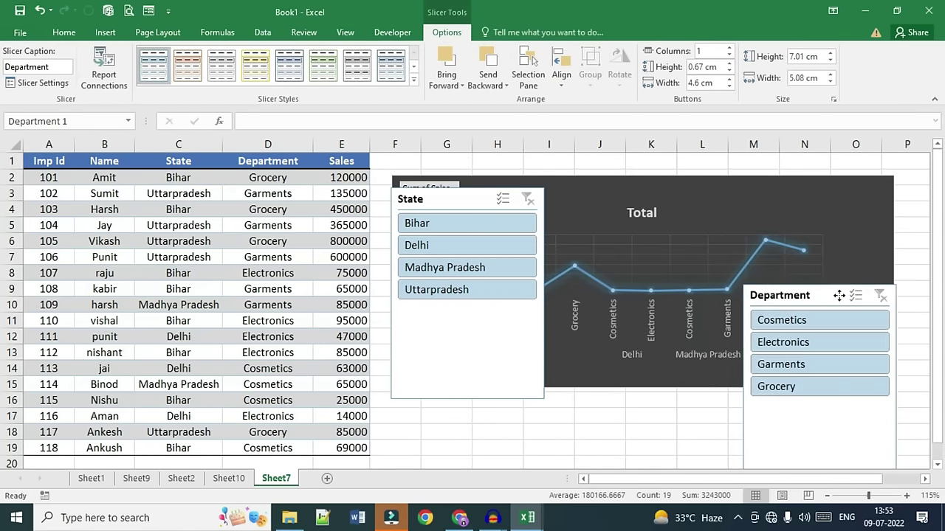
mouse_move(746, 282)
mouse_down()
mouse_move(795, 326)
mouse_move(811, 156)
mouse_up()
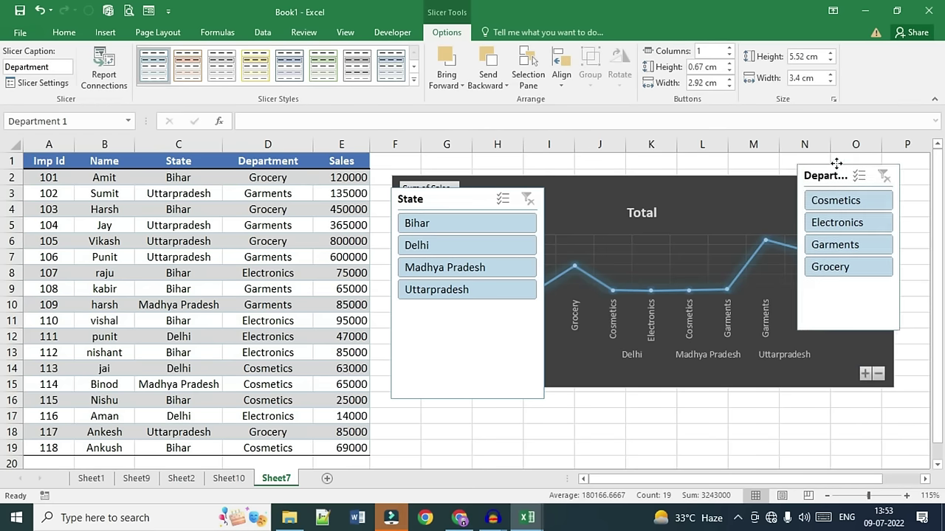
click(392, 393)
drag(391, 398, 439, 316)
drag(473, 198, 701, 168)
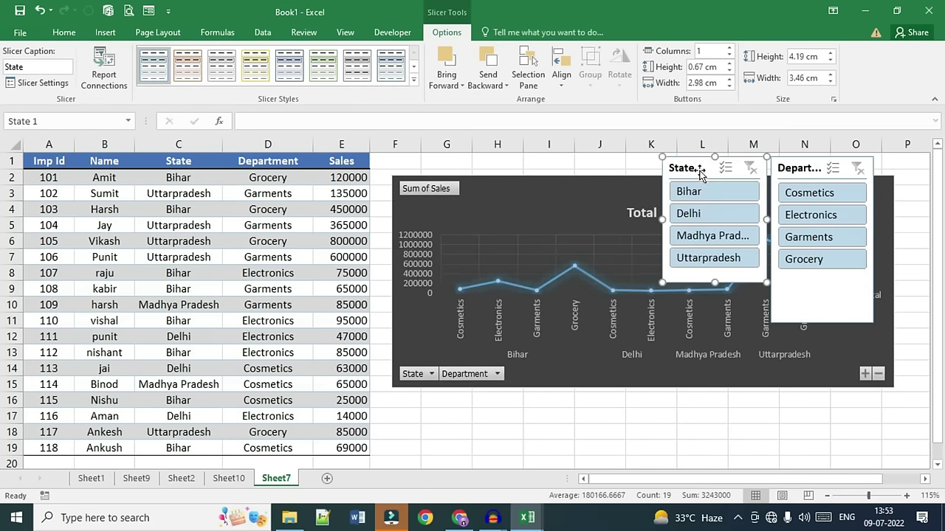
click(832, 318)
mouse_move(873, 322)
mouse_down()
mouse_move(852, 276)
mouse_move(858, 282)
mouse_up()
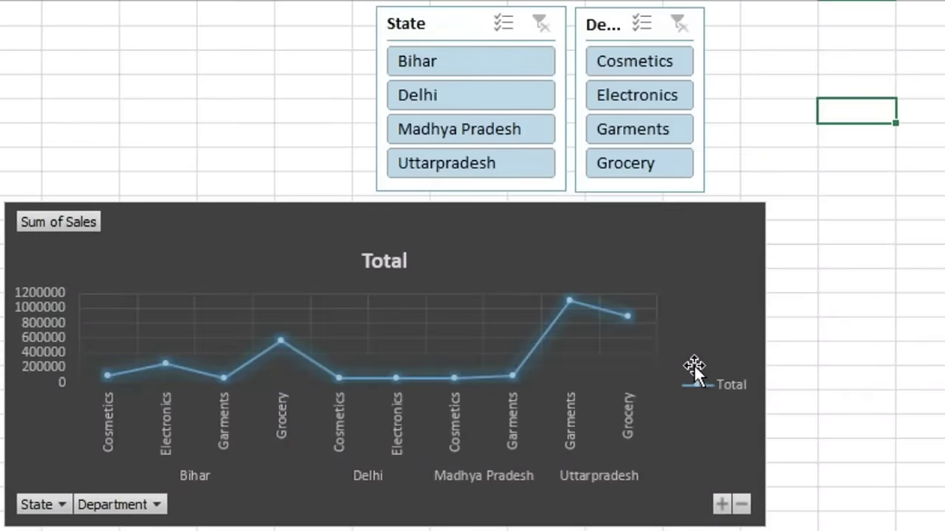
- Filter the chart by Bihar, Madhya Pradesh, Uttarpradesh, then Delhi in the State slicer
click(510, 59)
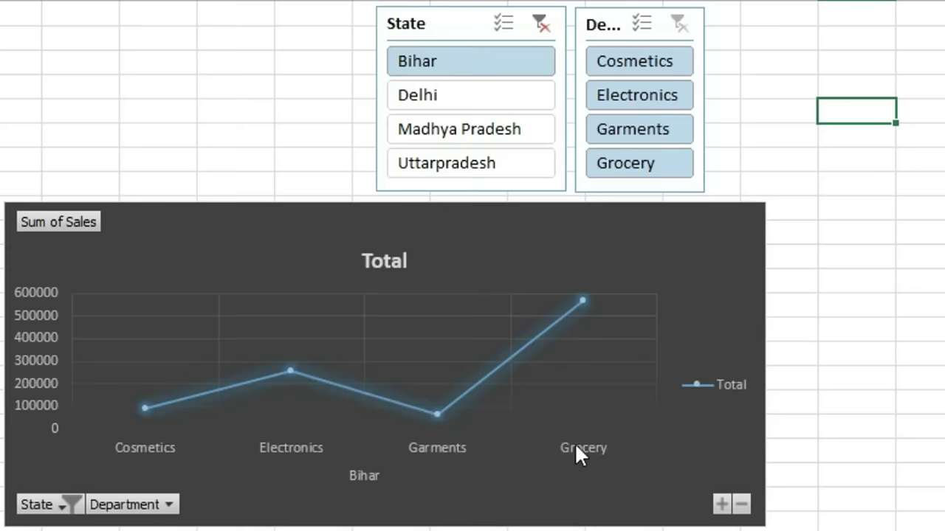
click(508, 145)
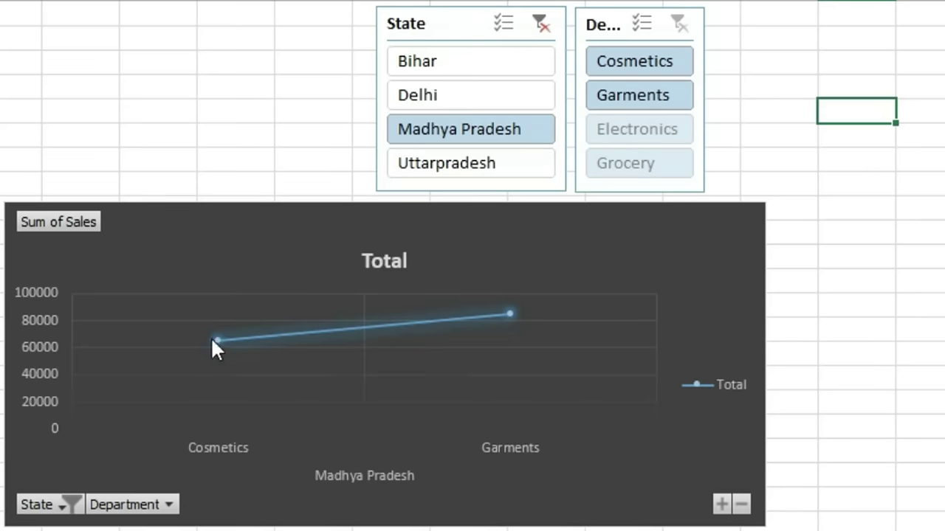
click(462, 177)
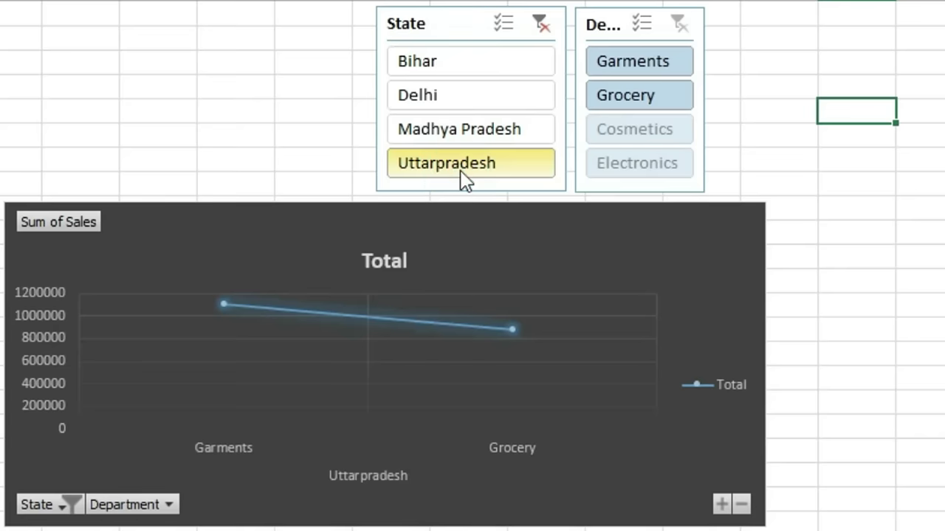
click(444, 97)
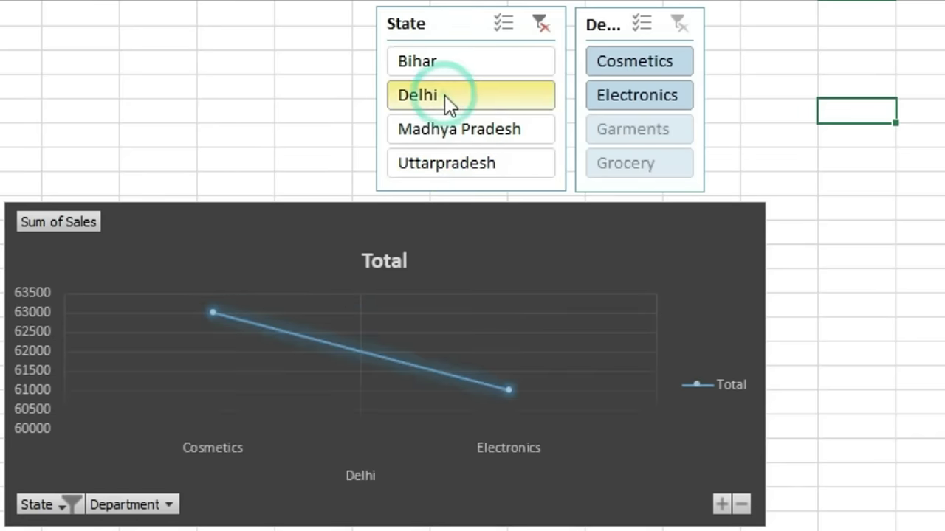